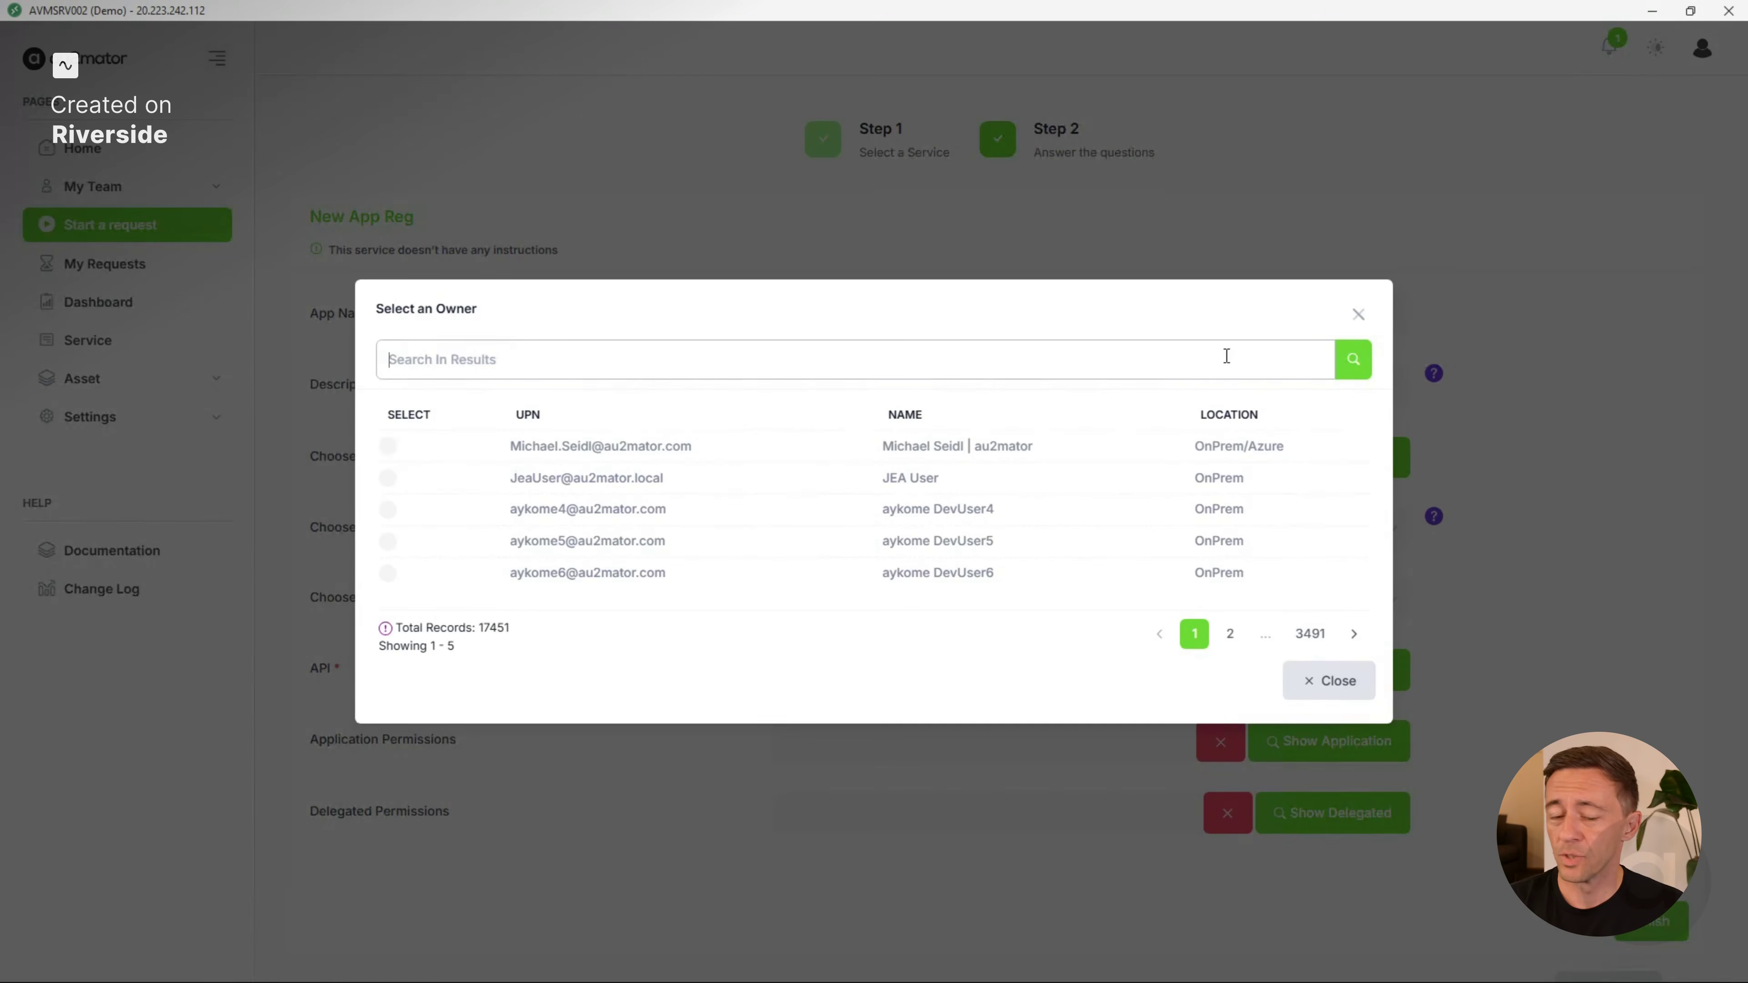
# Search for and select the app's owner, and keep AzureADMyOrg as the supported account type.
pyautogui.write('jasmine')
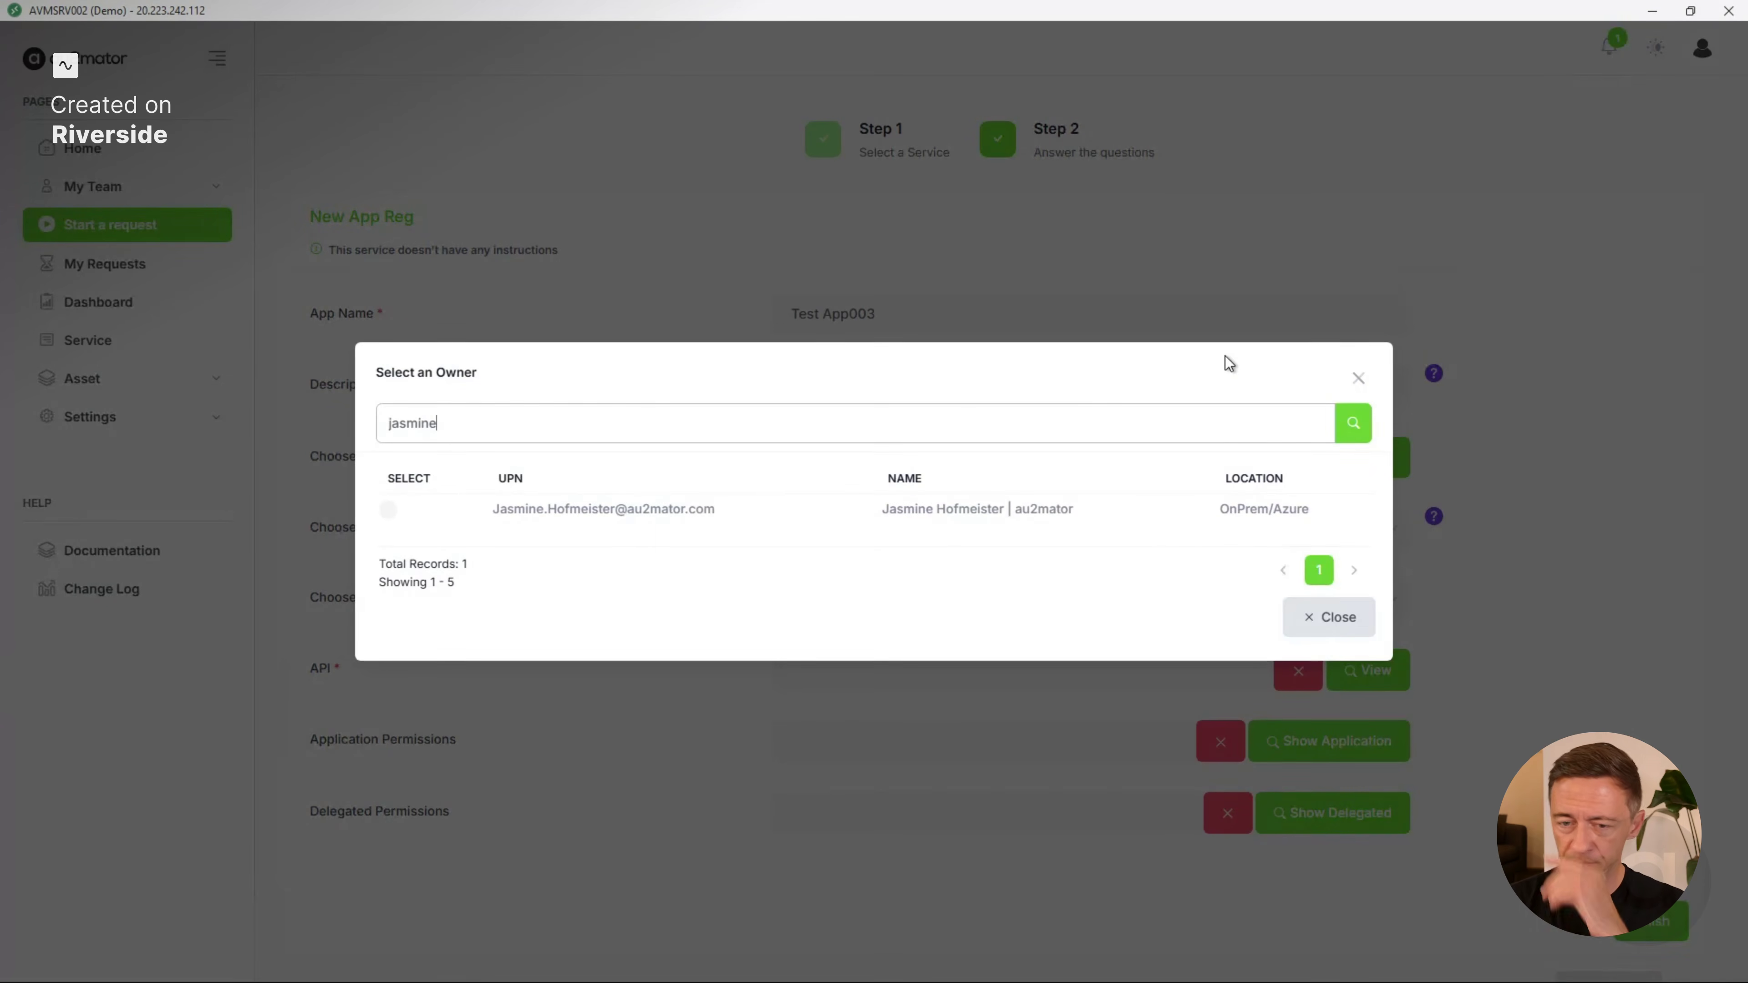
pyautogui.click(390, 517)
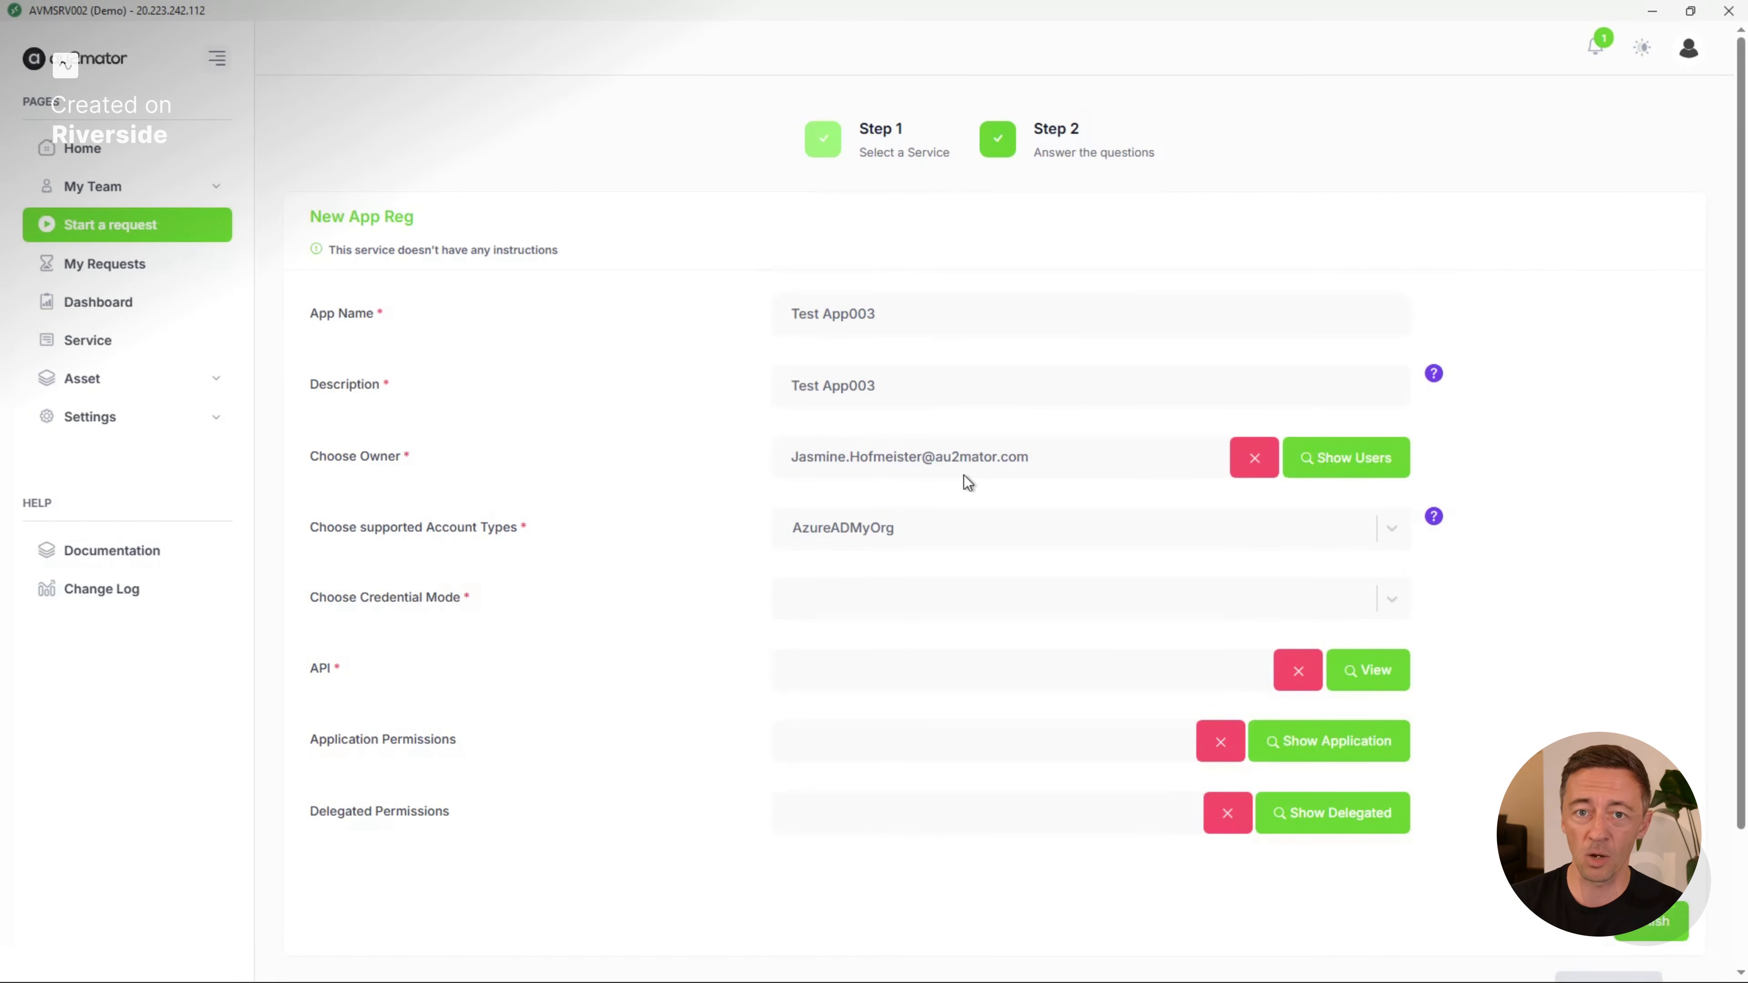
pyautogui.click(948, 534)
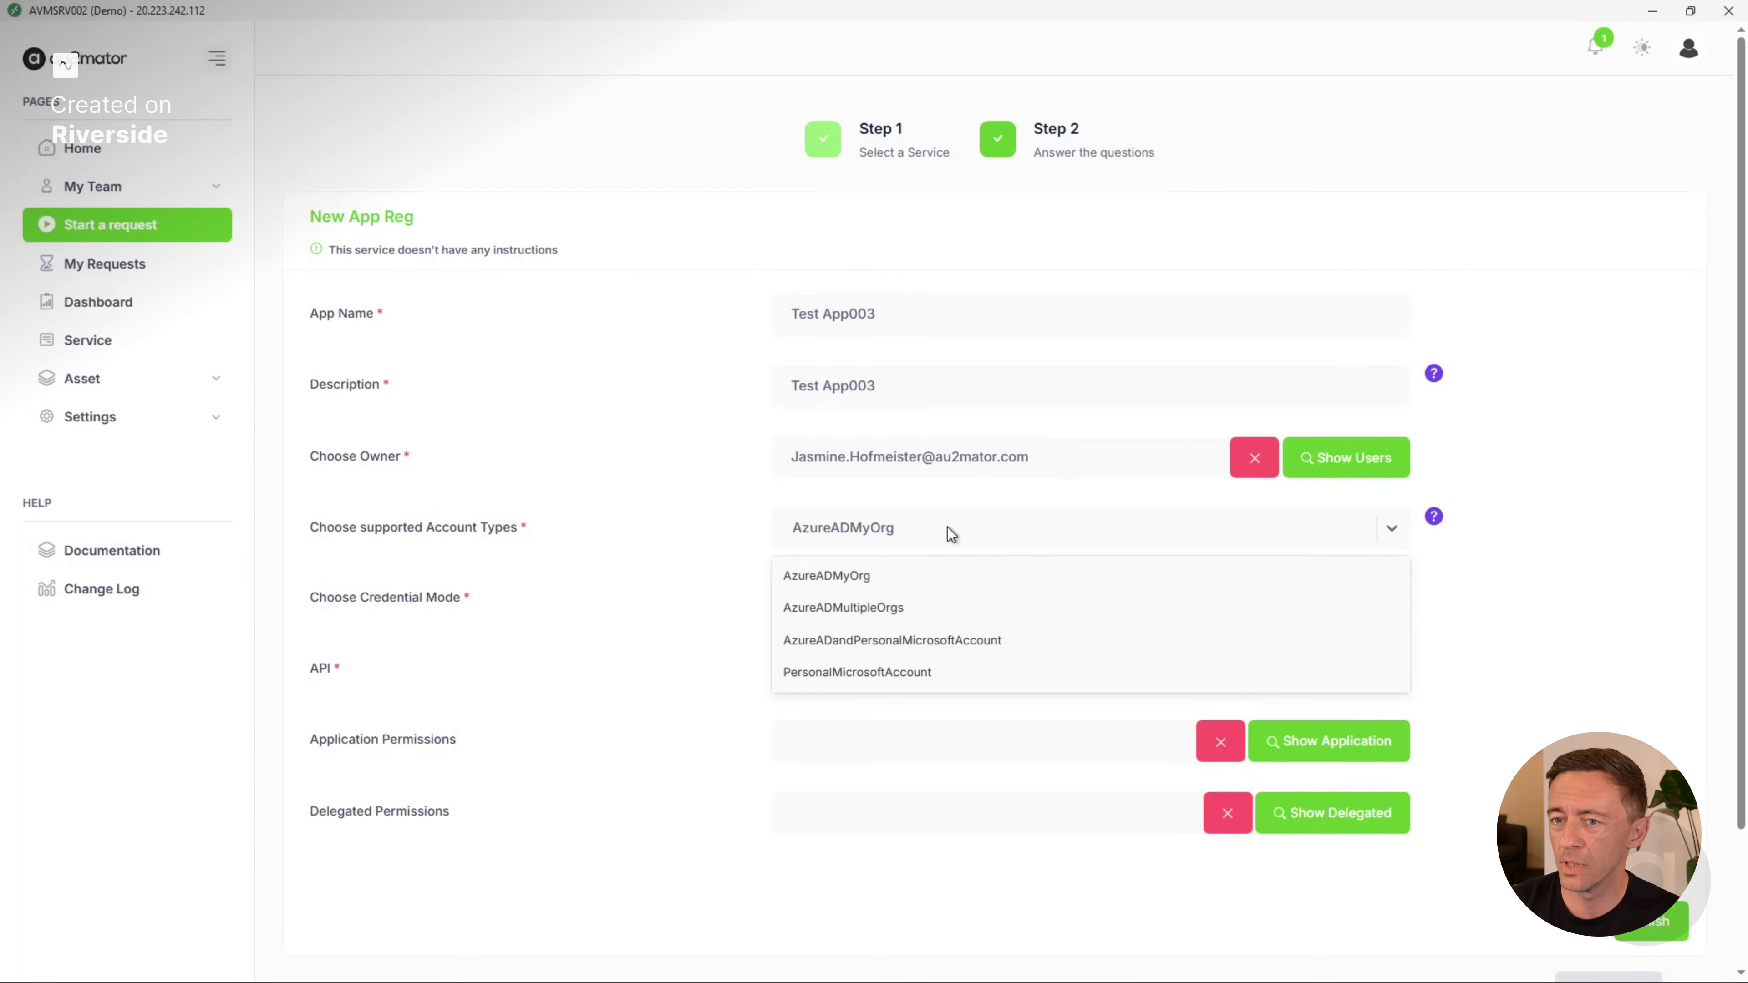
pyautogui.click(943, 535)
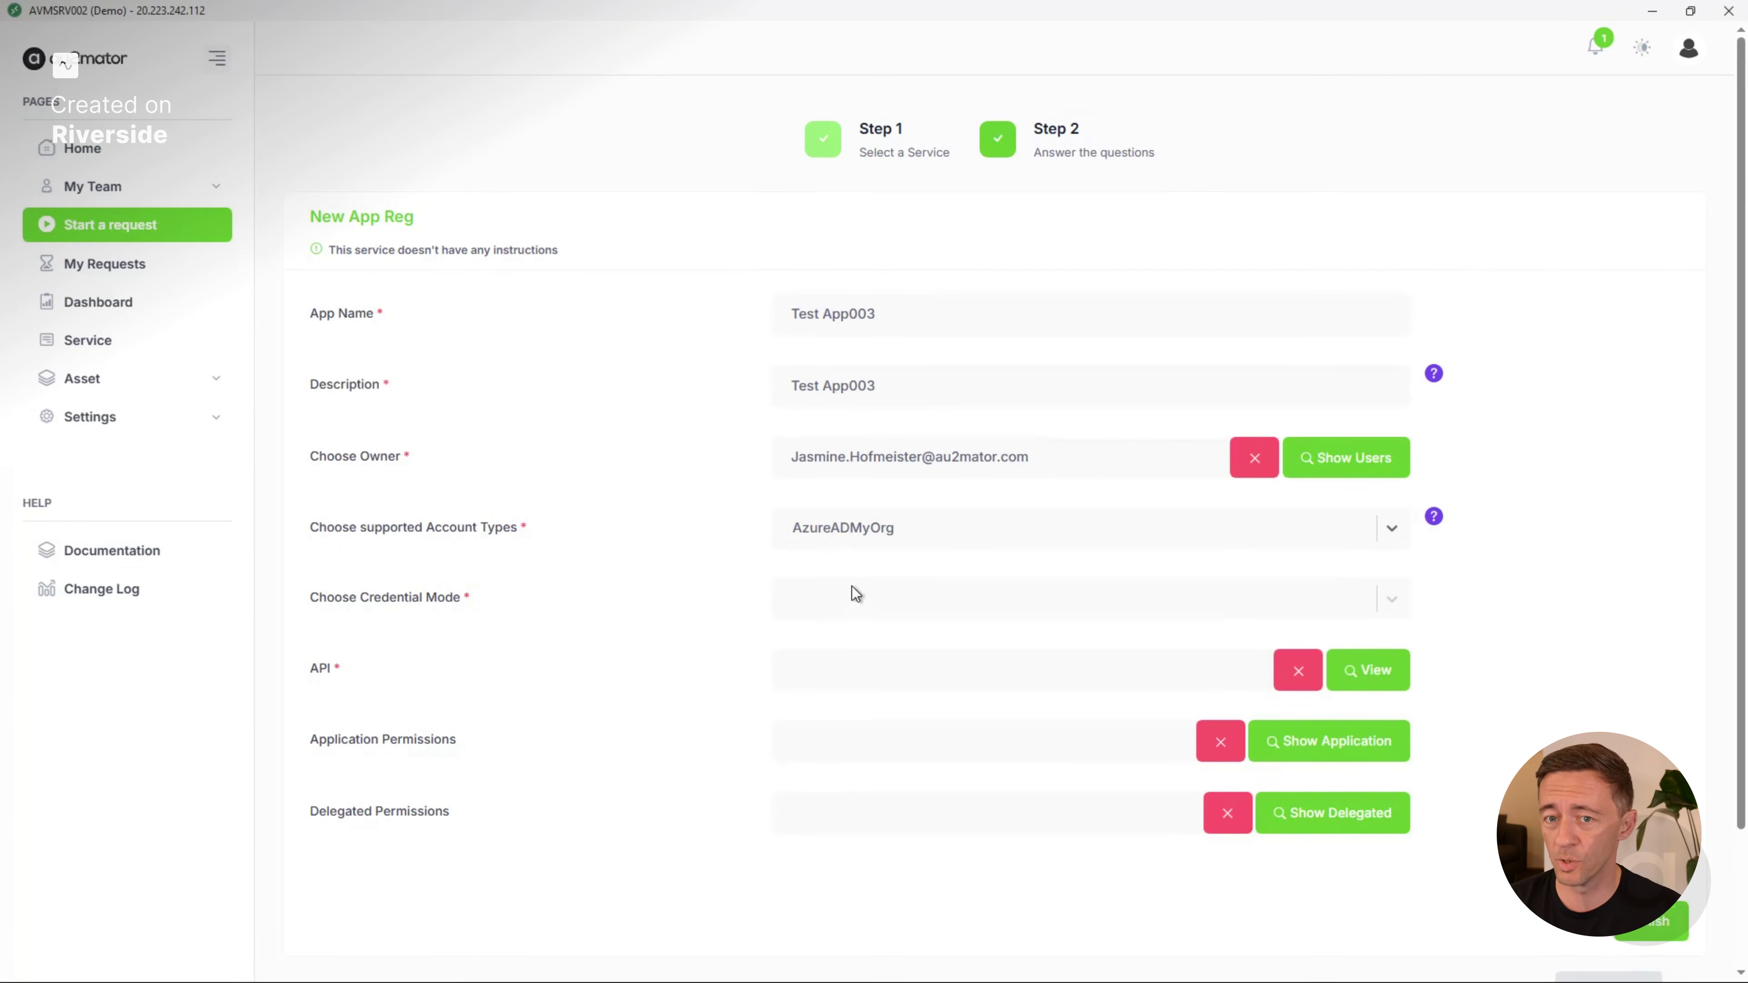
# Preview the Certificate credential mode's fields, and set the credential mode to Secret.
pyautogui.click(861, 595)
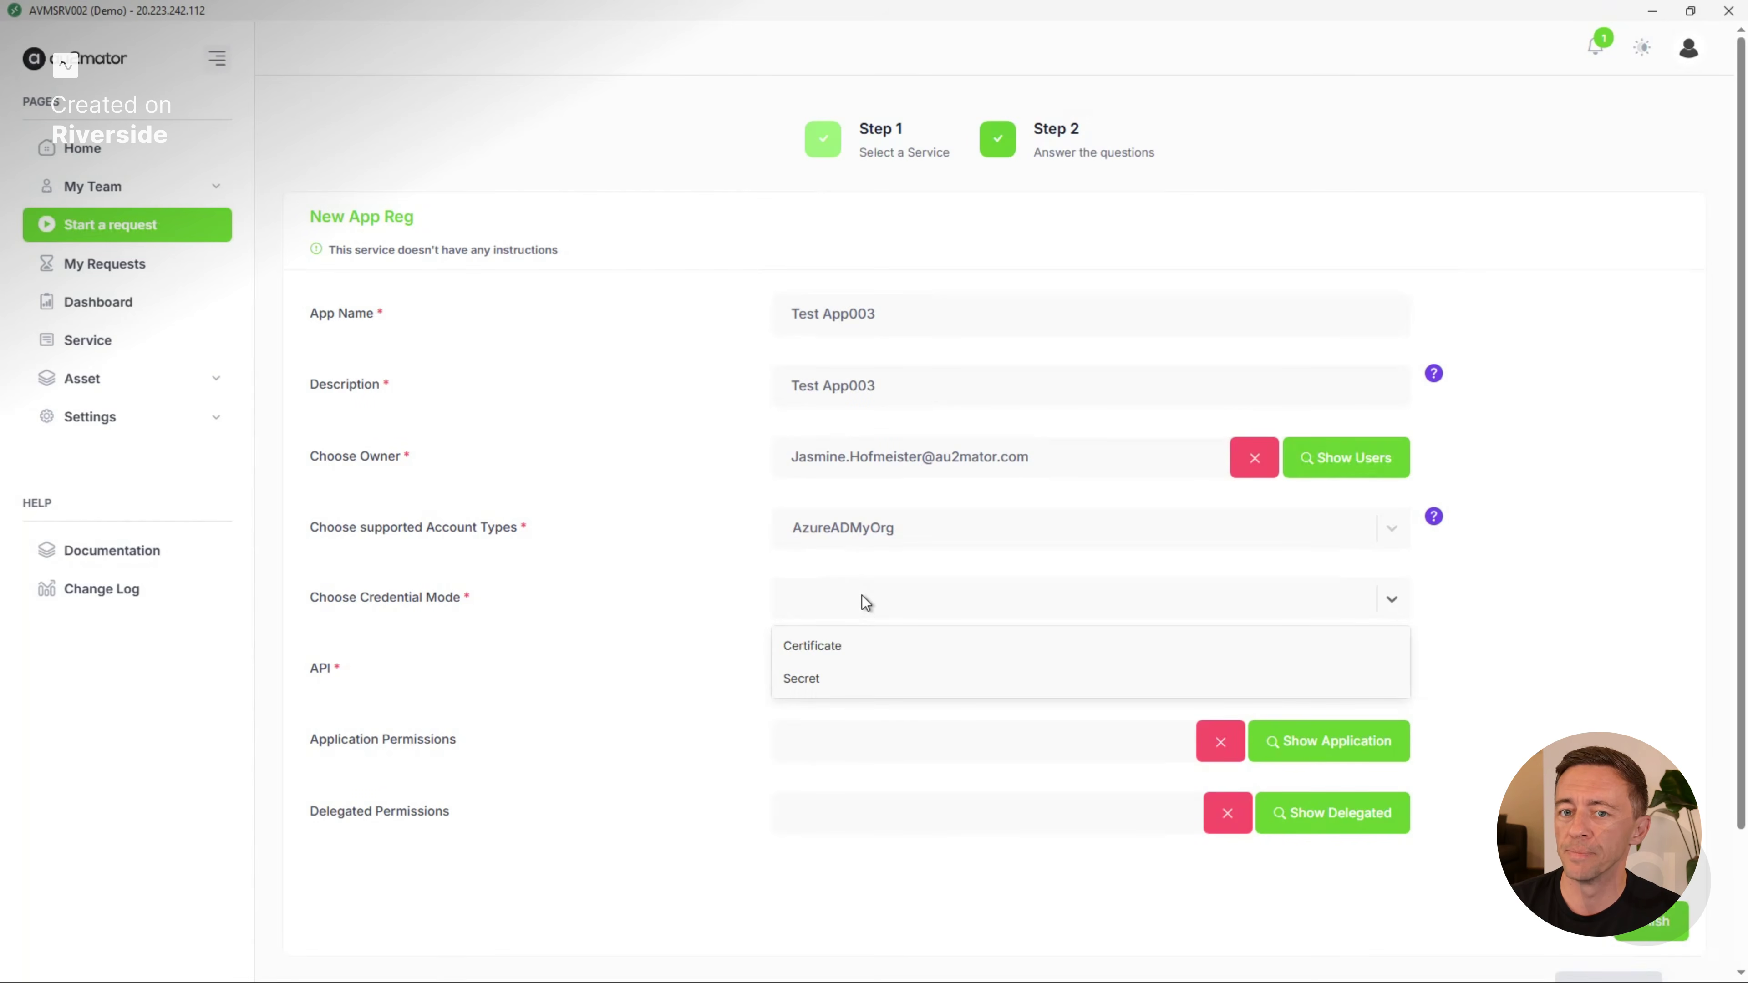
pyautogui.click(844, 647)
pyautogui.click(860, 607)
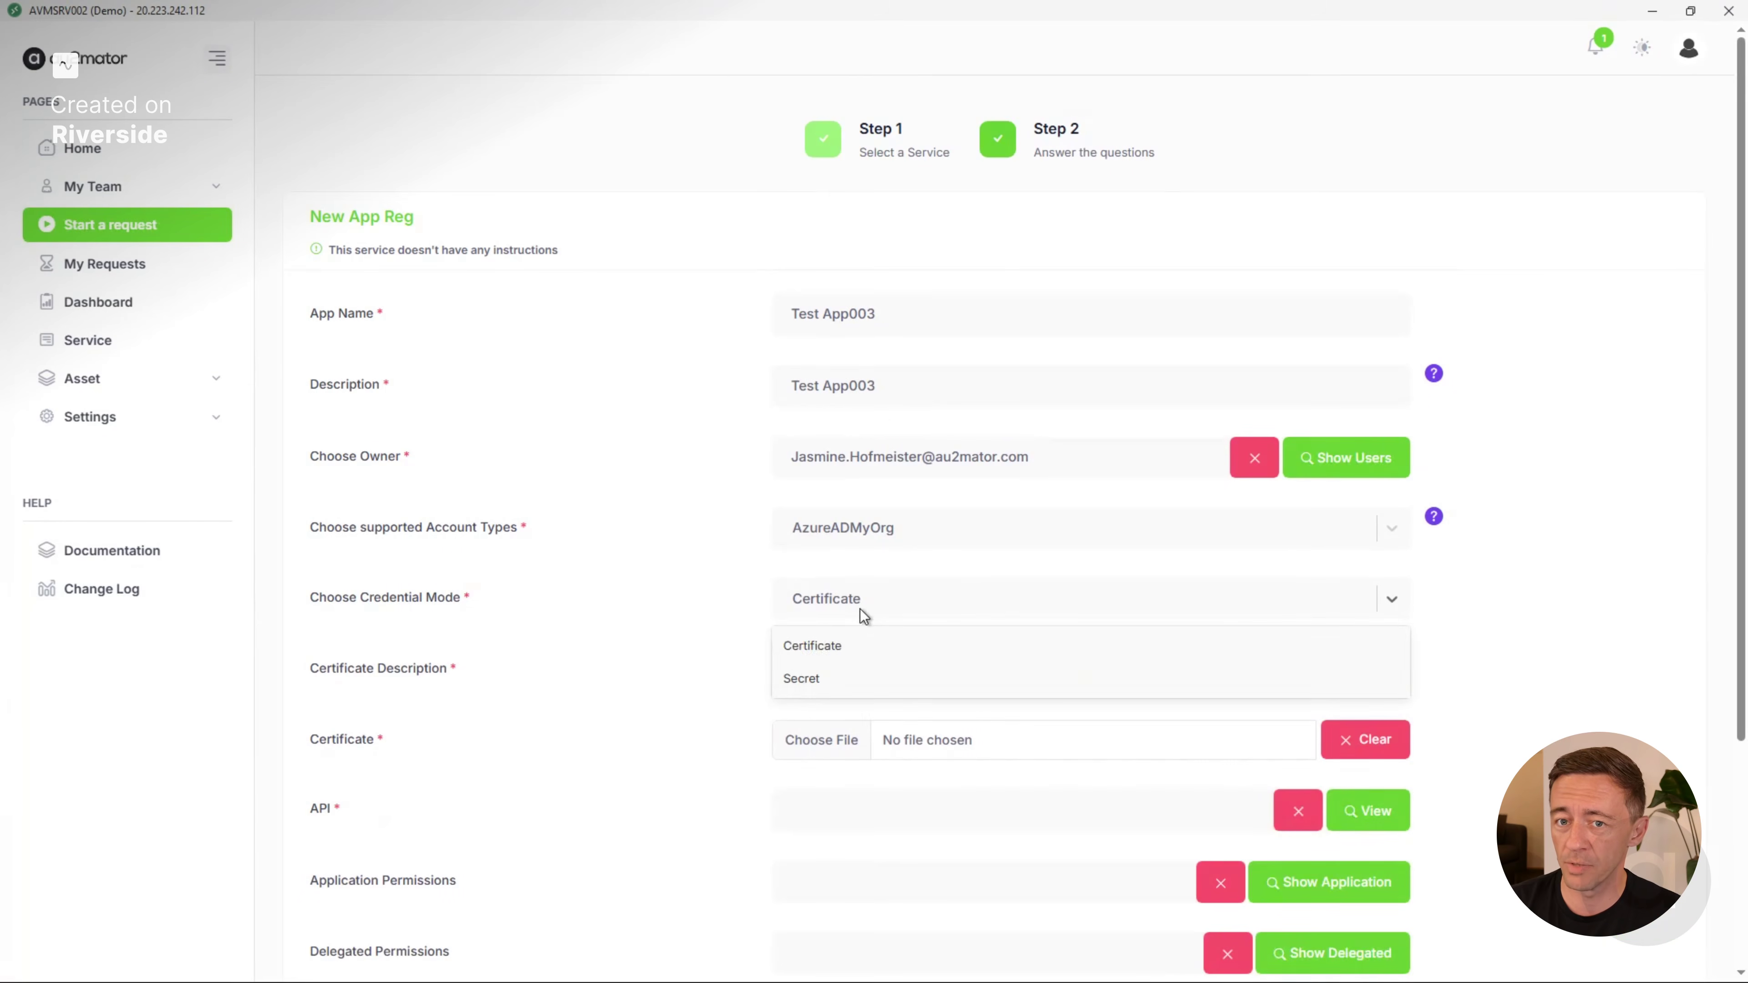
pyautogui.click(846, 680)
pyautogui.click(863, 665)
pyautogui.click(746, 661)
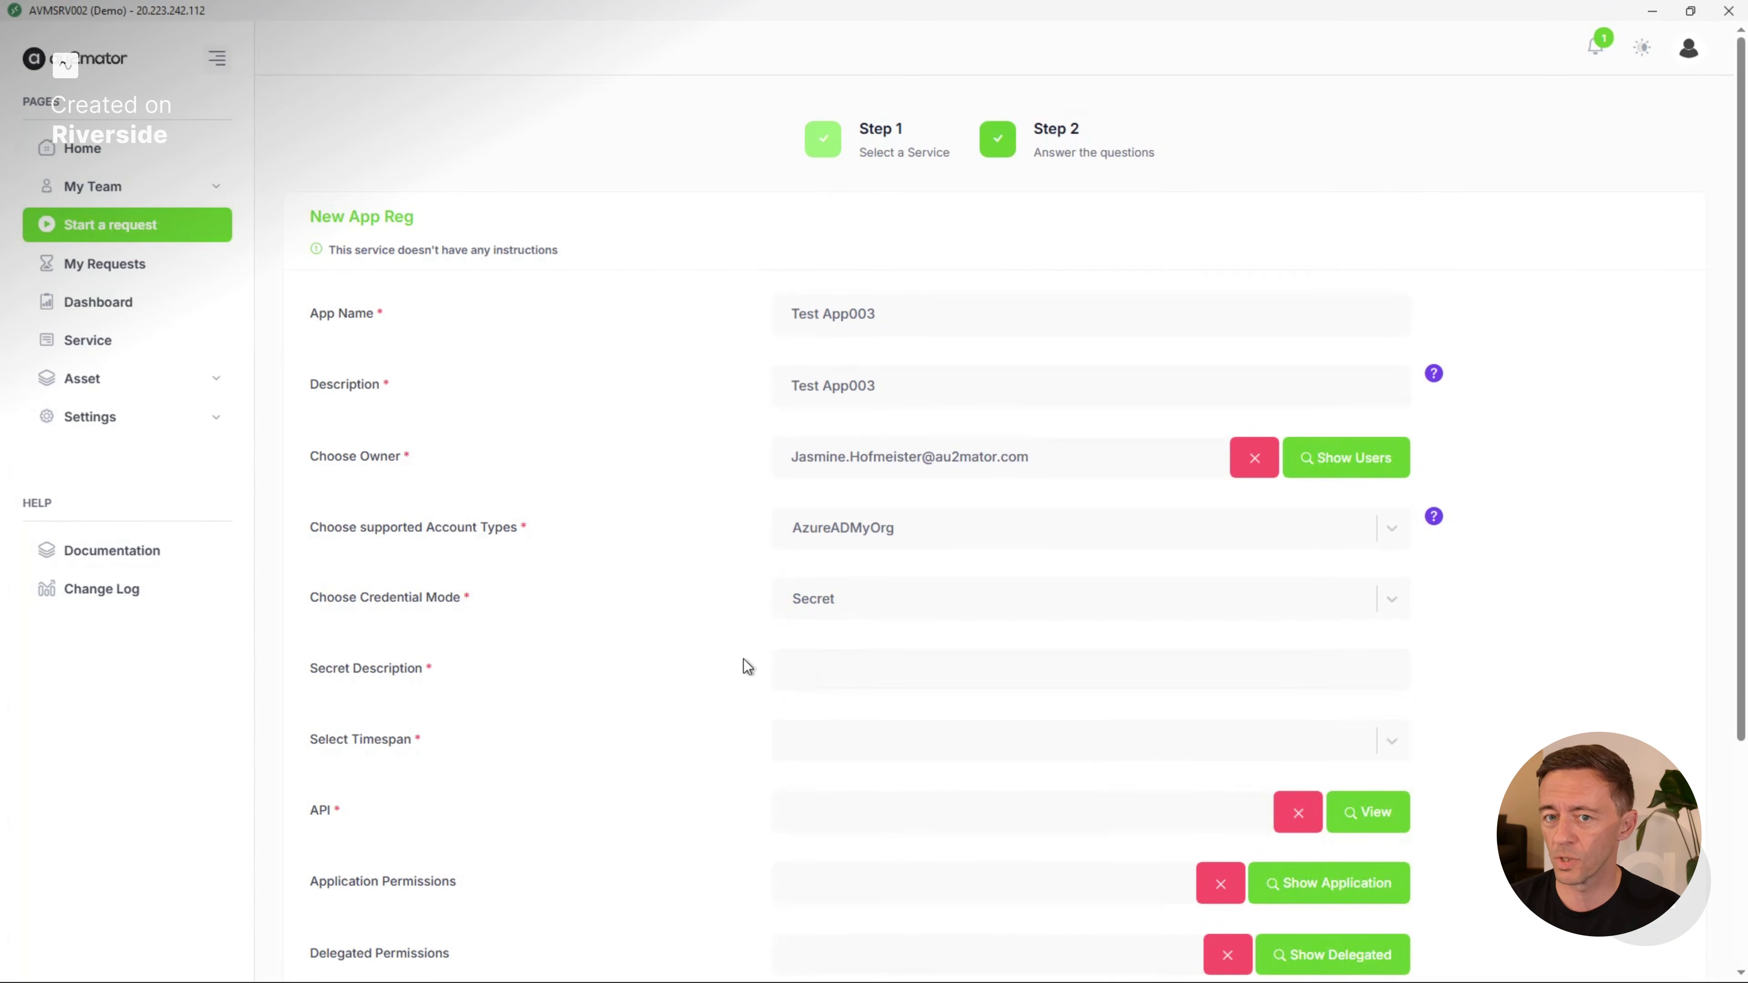
# Enter "Secret" as the secret description and set its timespan to 3 Months.
pyautogui.click(846, 671)
pyautogui.write('Secret 00')
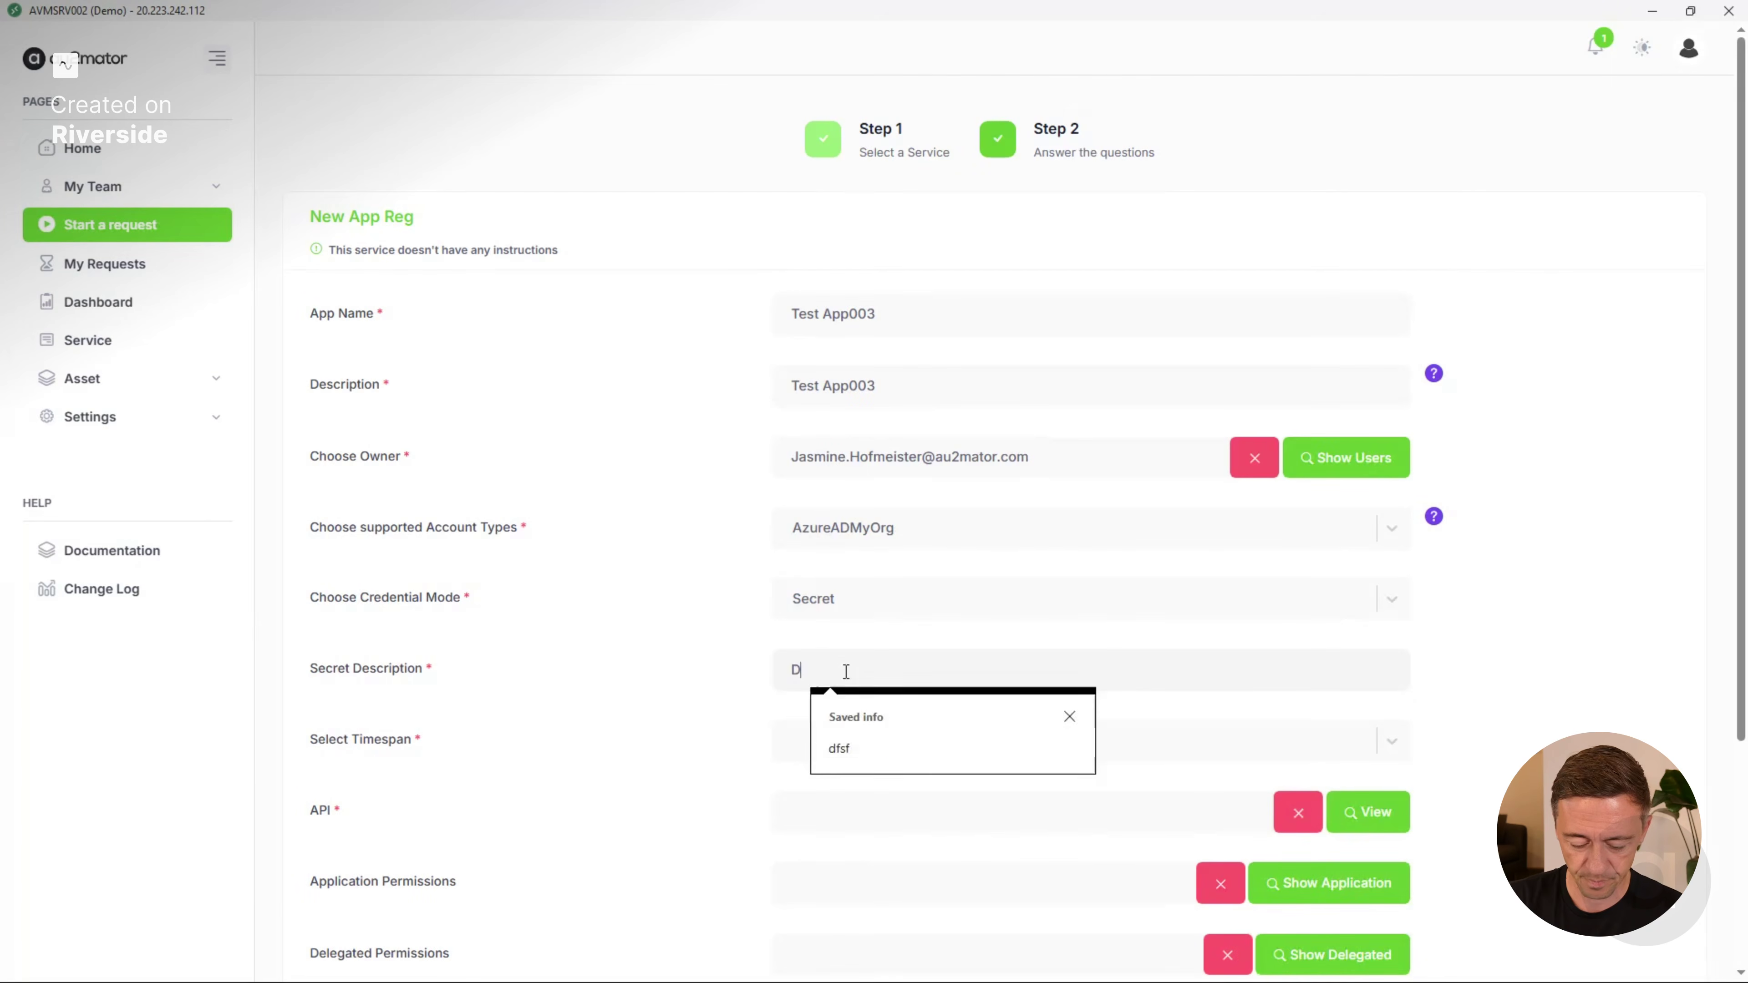
pyautogui.click(685, 670)
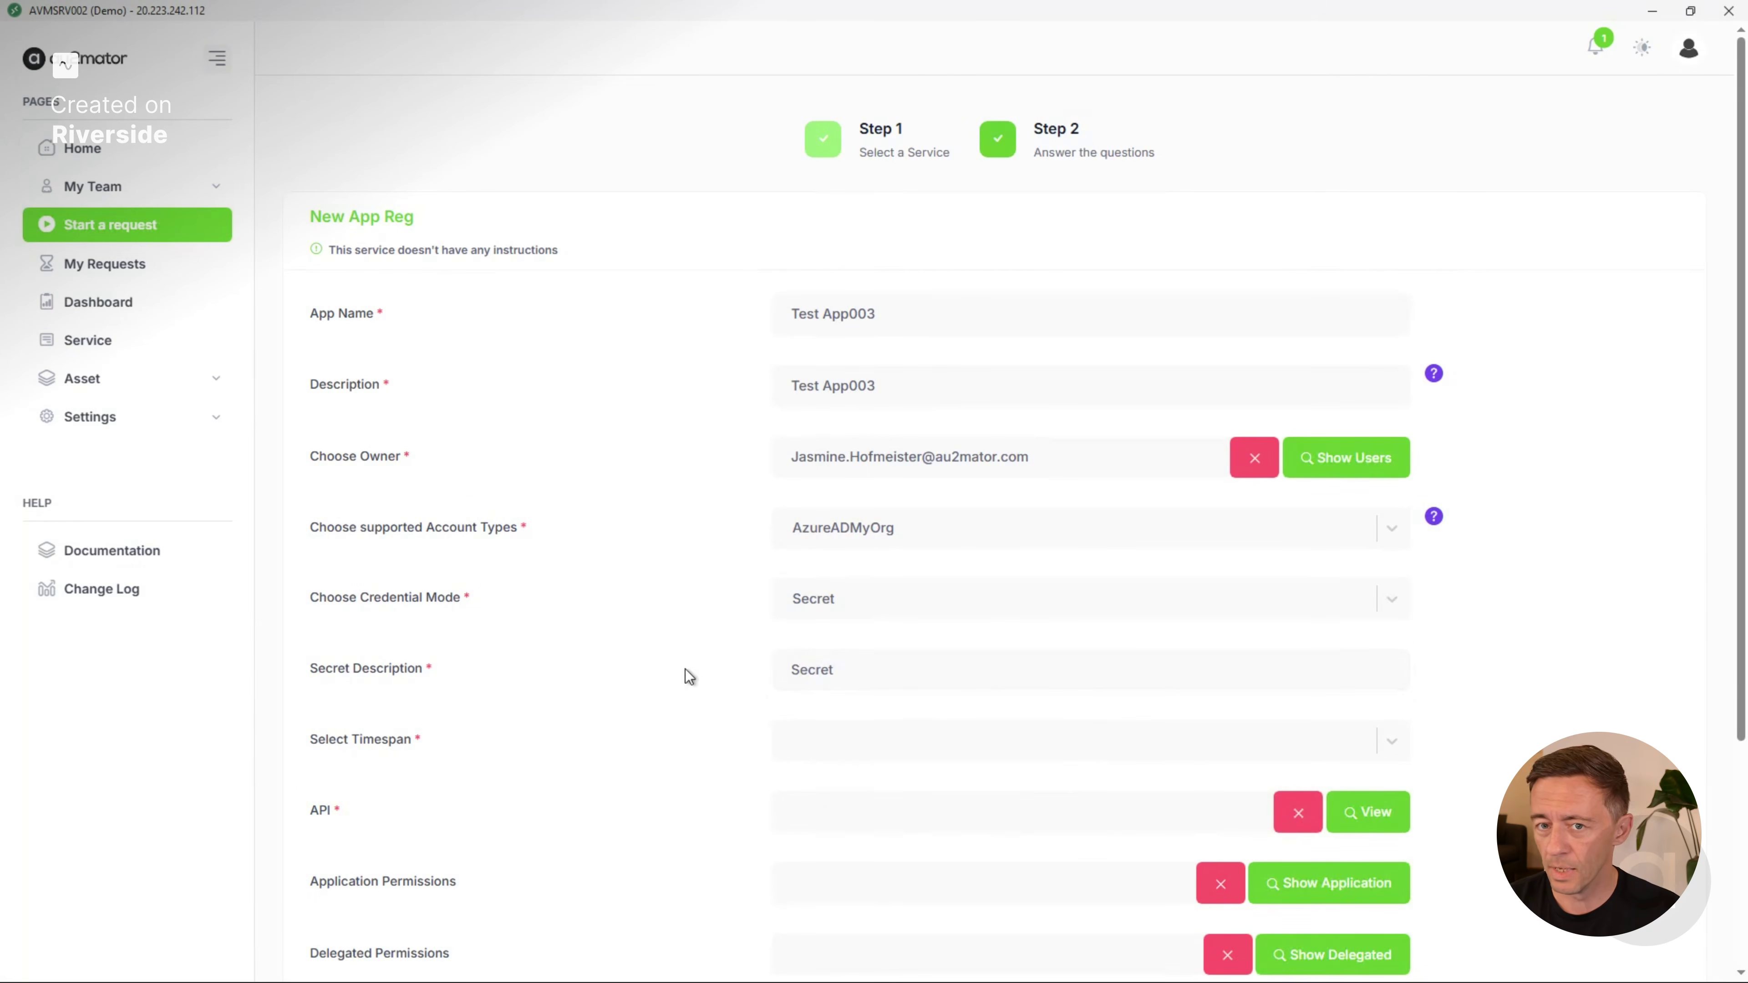
pyautogui.click(900, 750)
pyautogui.scroll(-1, 730, 895)
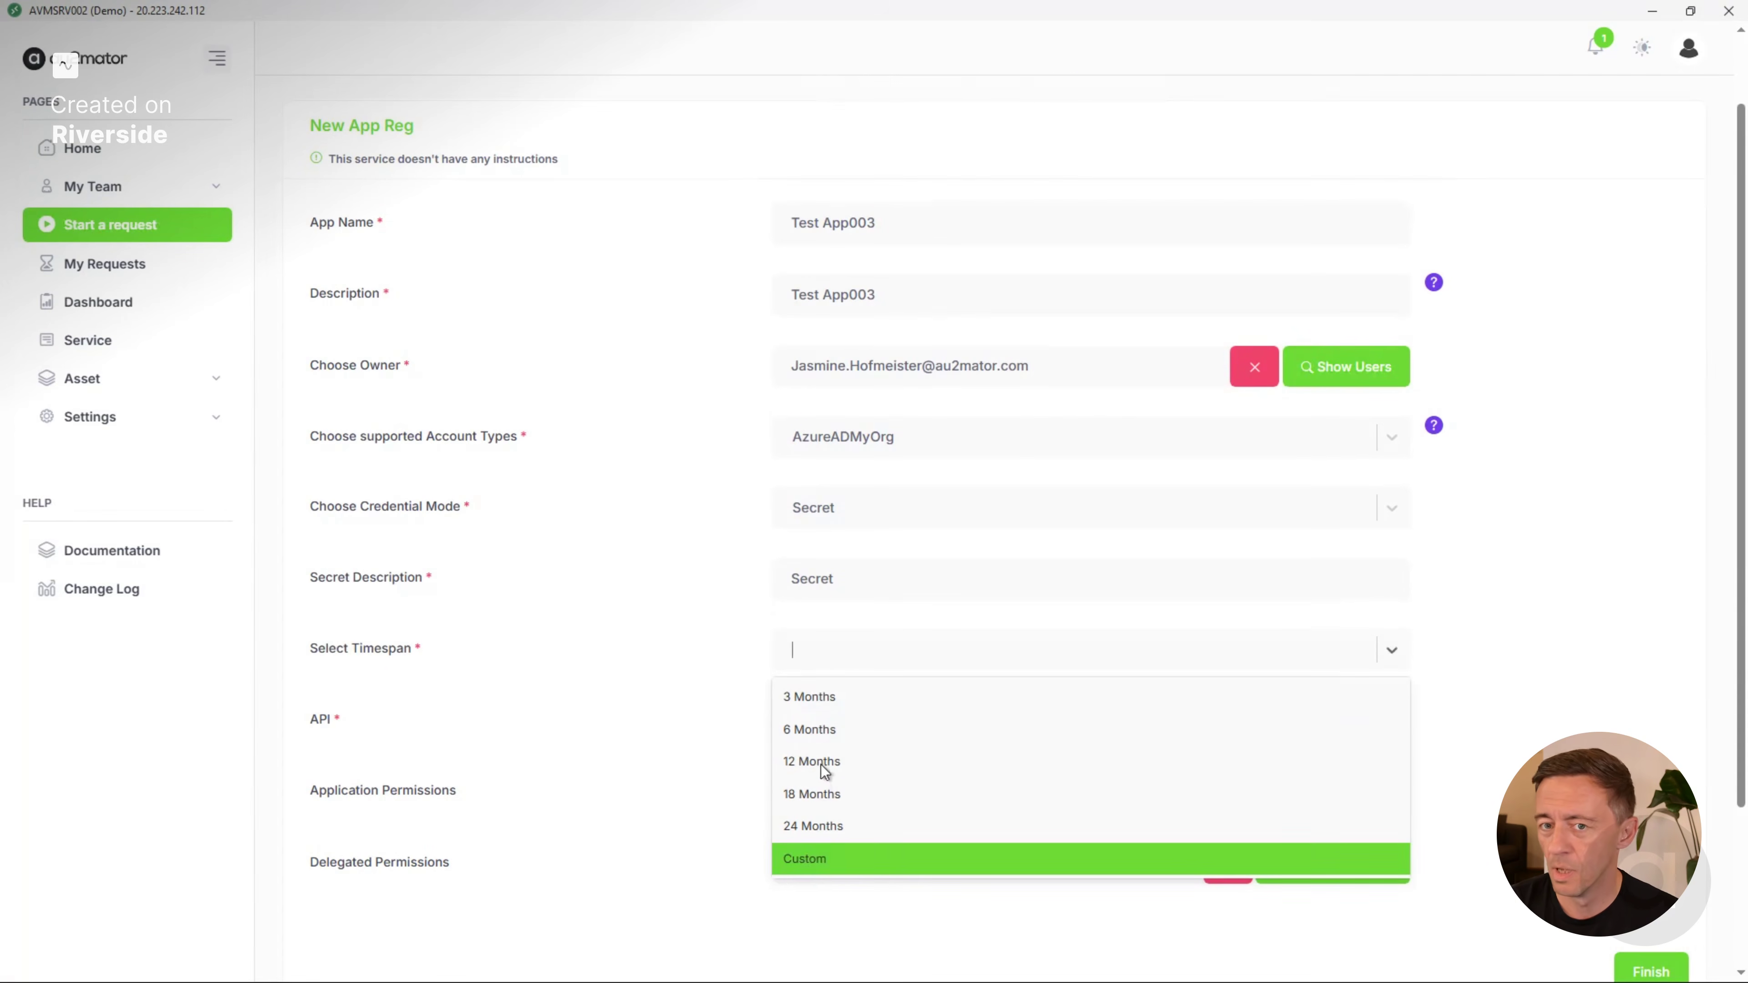
pyautogui.click(835, 700)
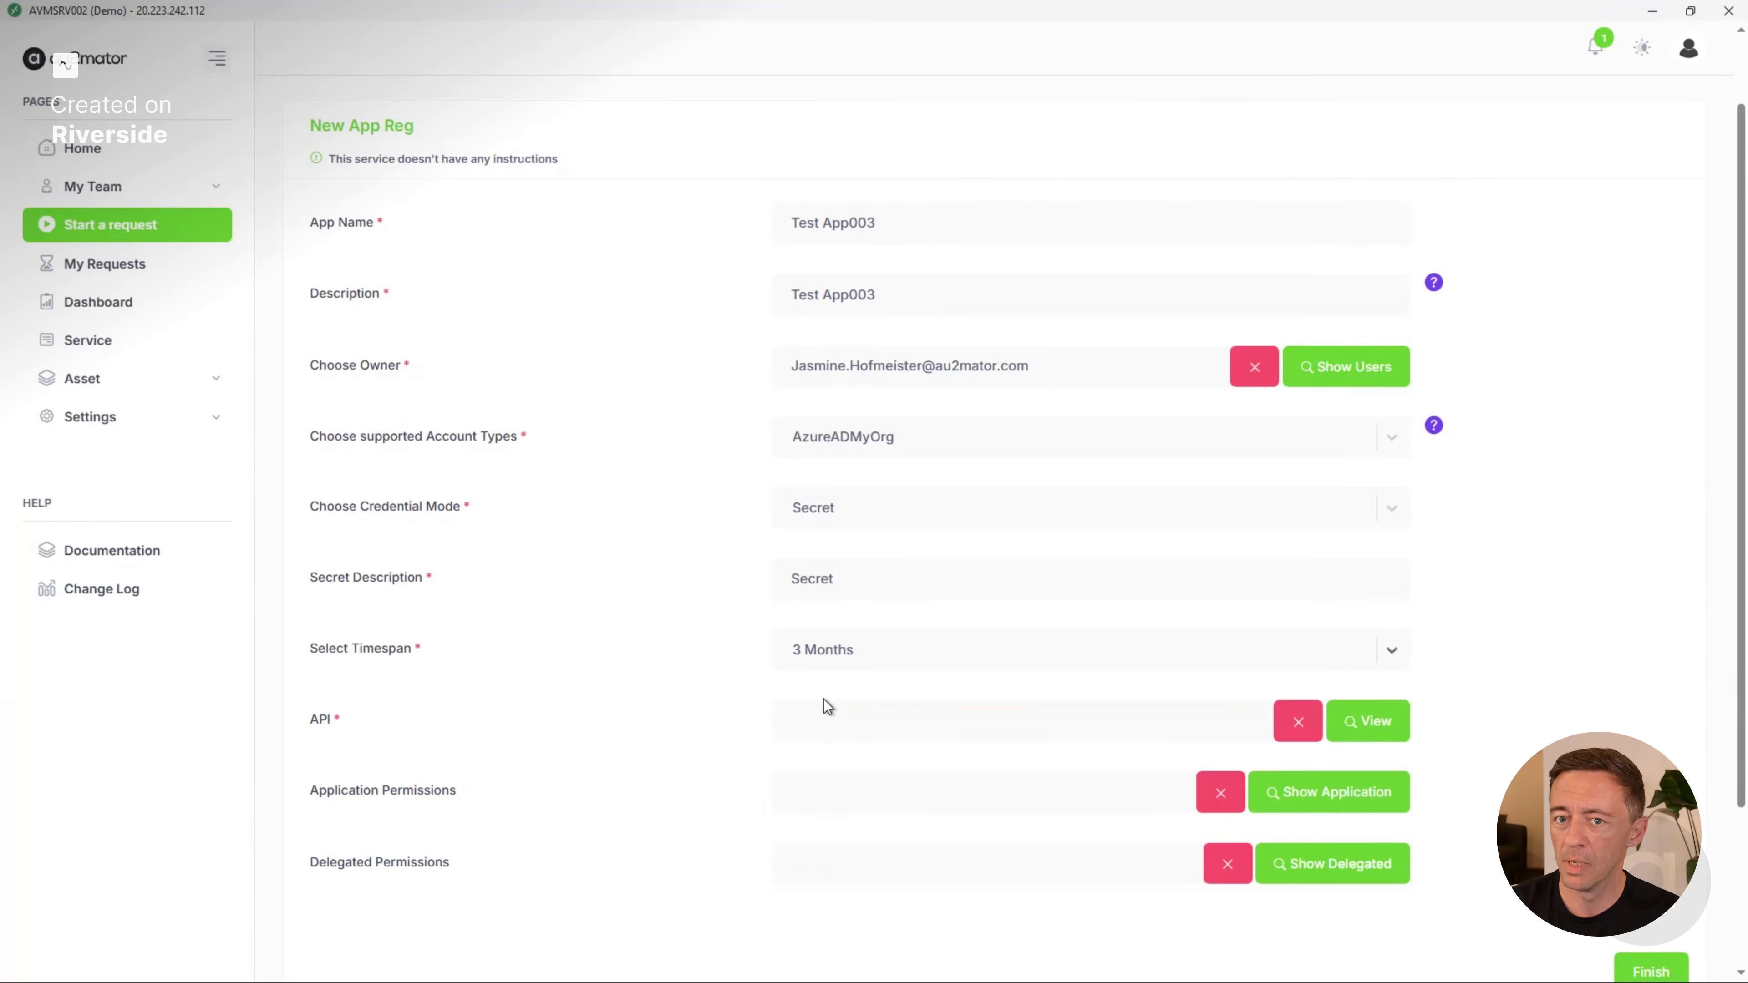
# Search the available APIs for "microsoft gr" and choose Microsoft Graph for the app registration.
pyautogui.click(1372, 732)
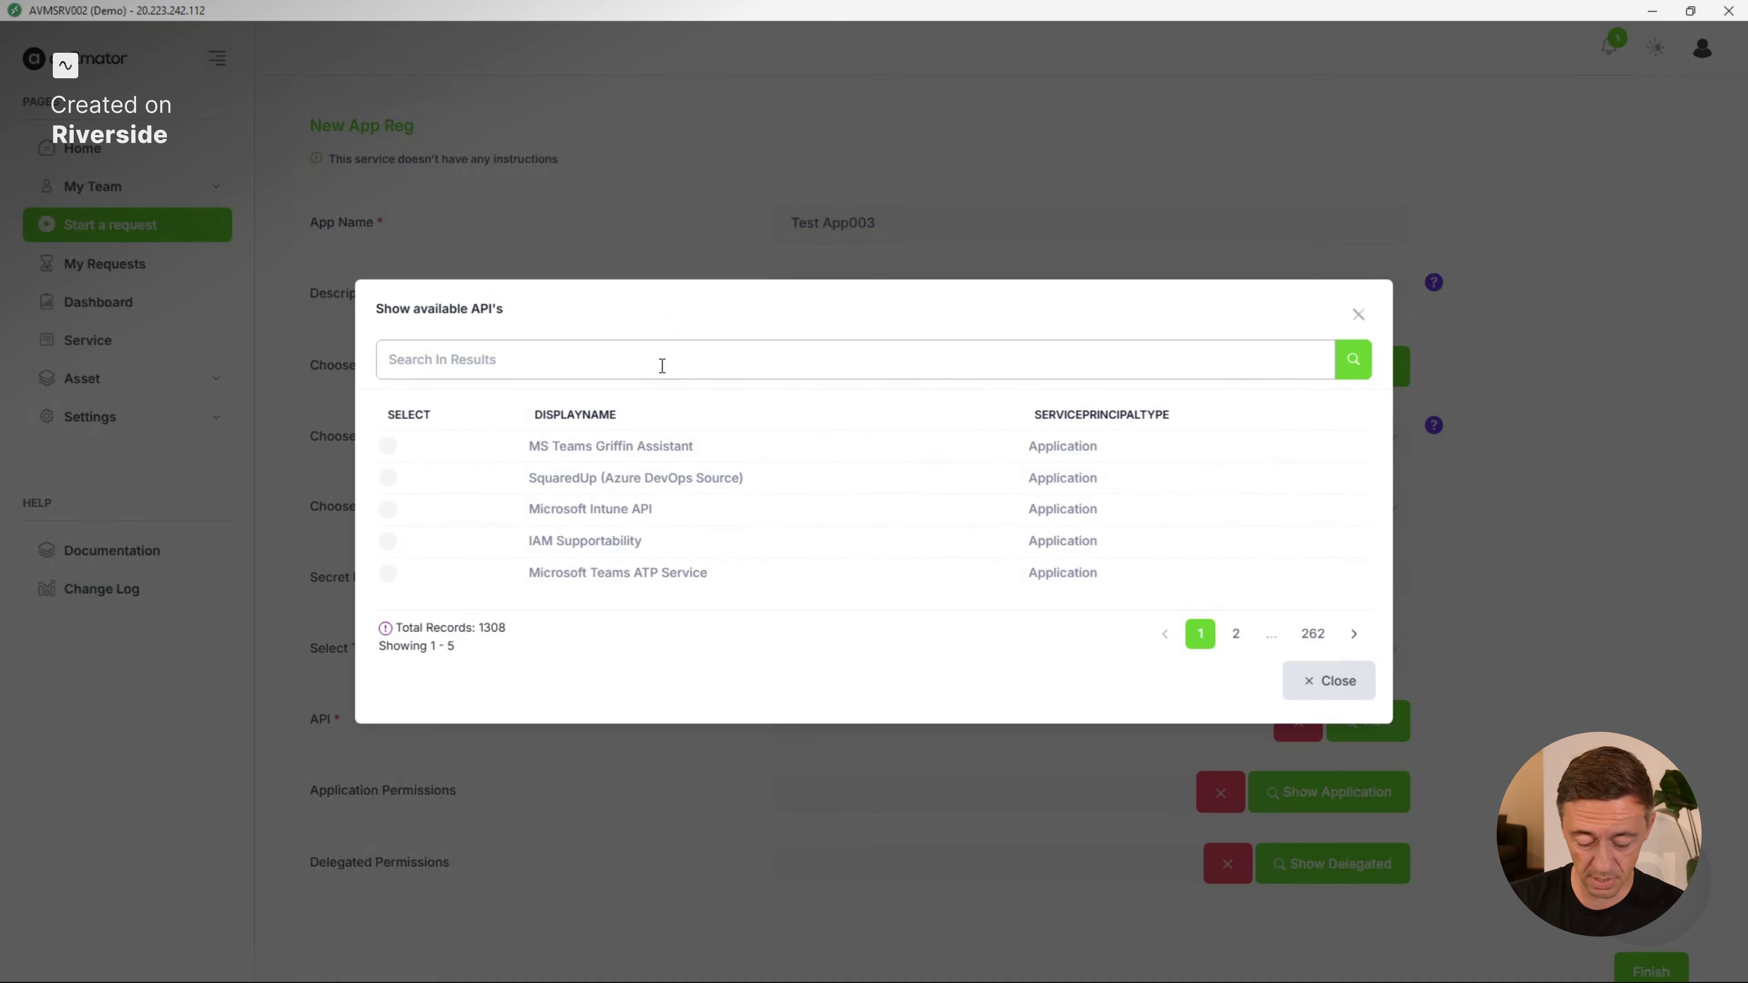
pyautogui.write('Mu')
pyautogui.press('BackSpace')
pyautogui.press('BackSpace')
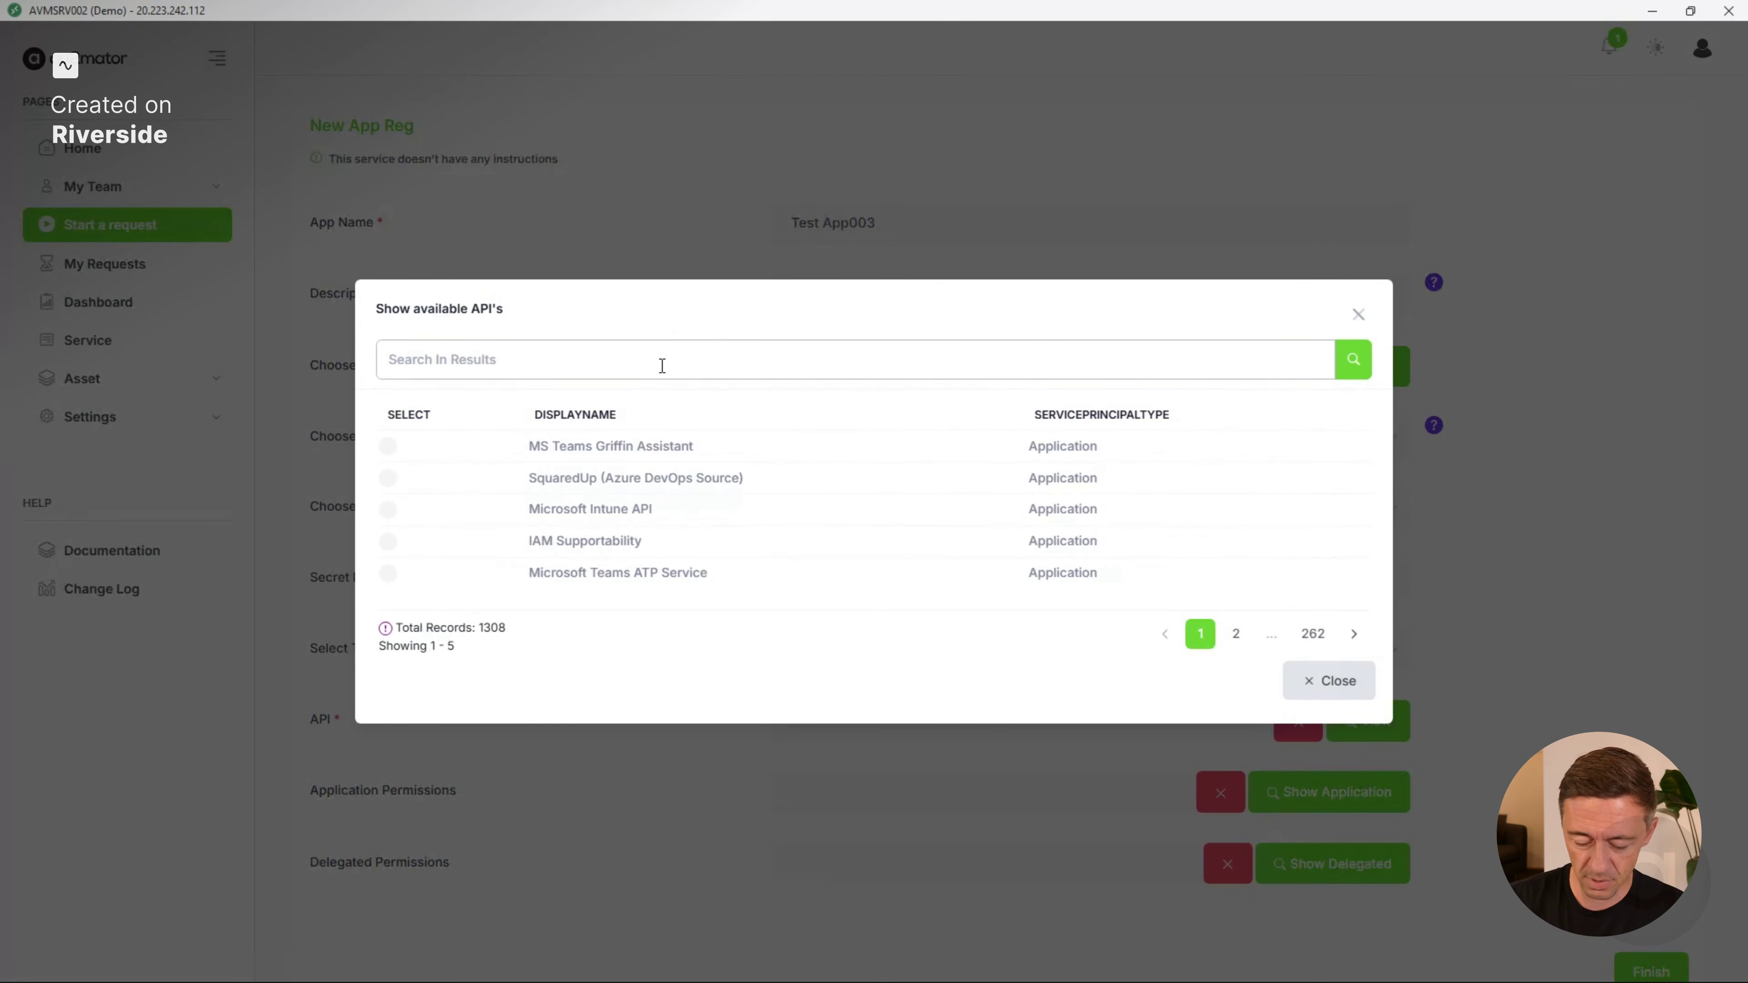
pyautogui.write('micr')
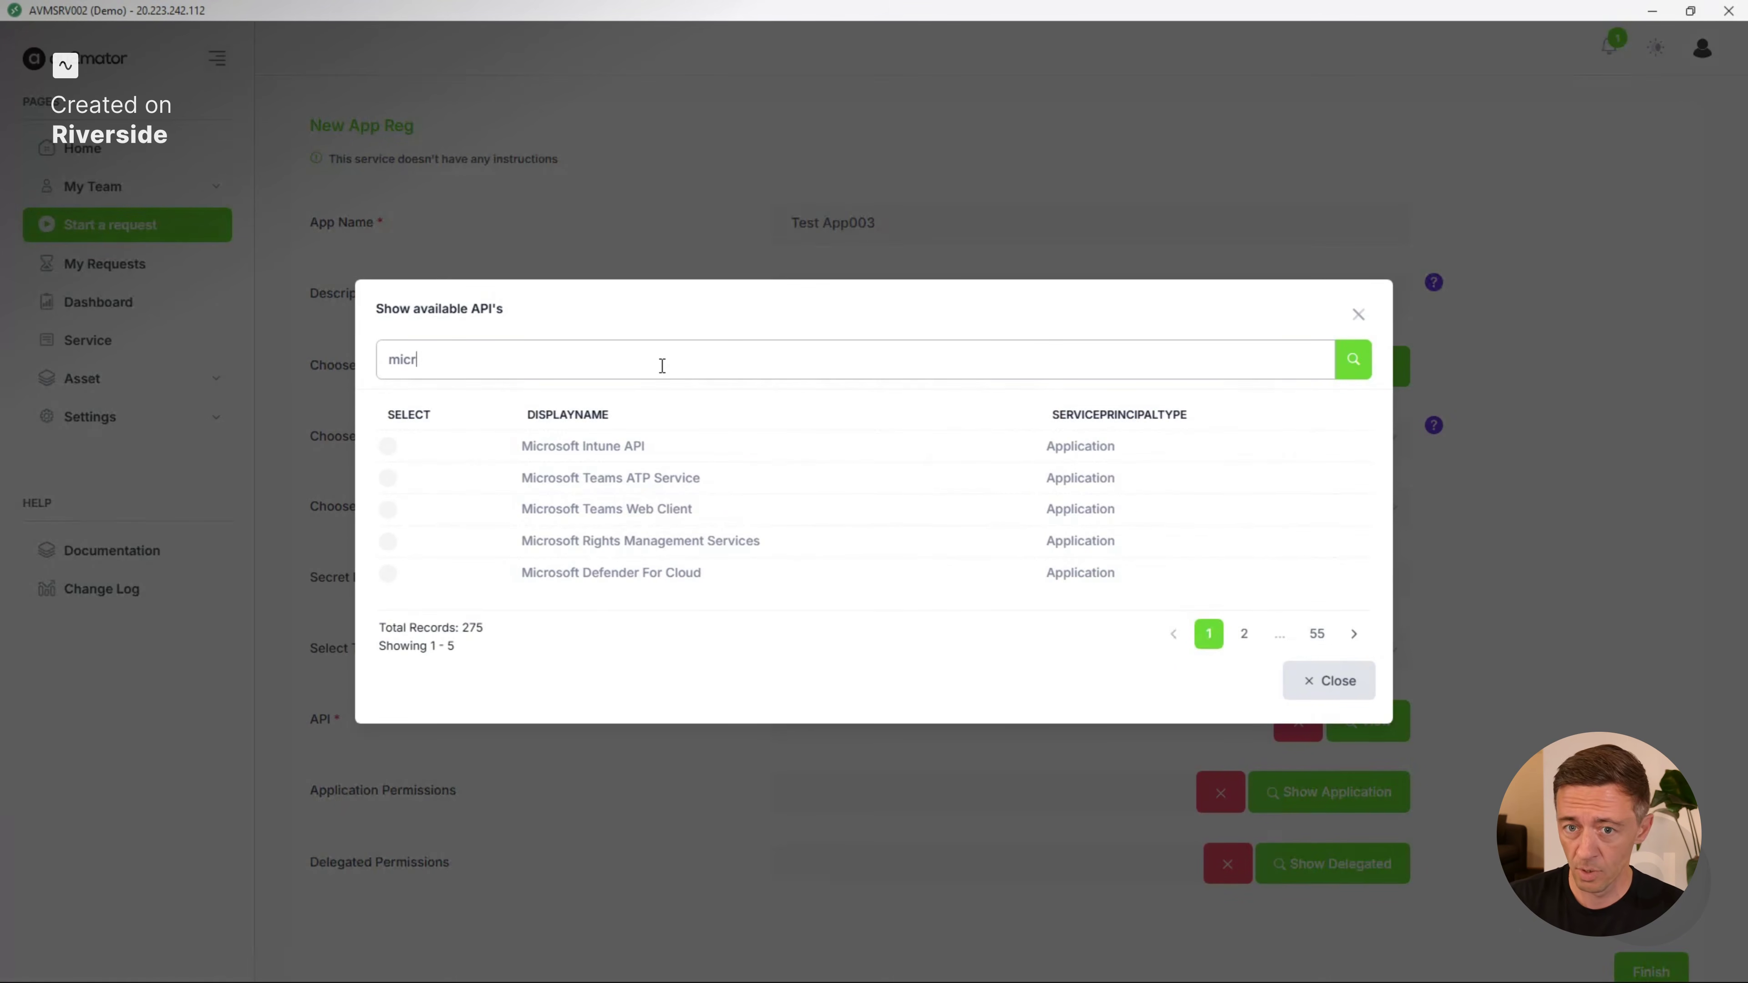
pyautogui.write('osoft ')
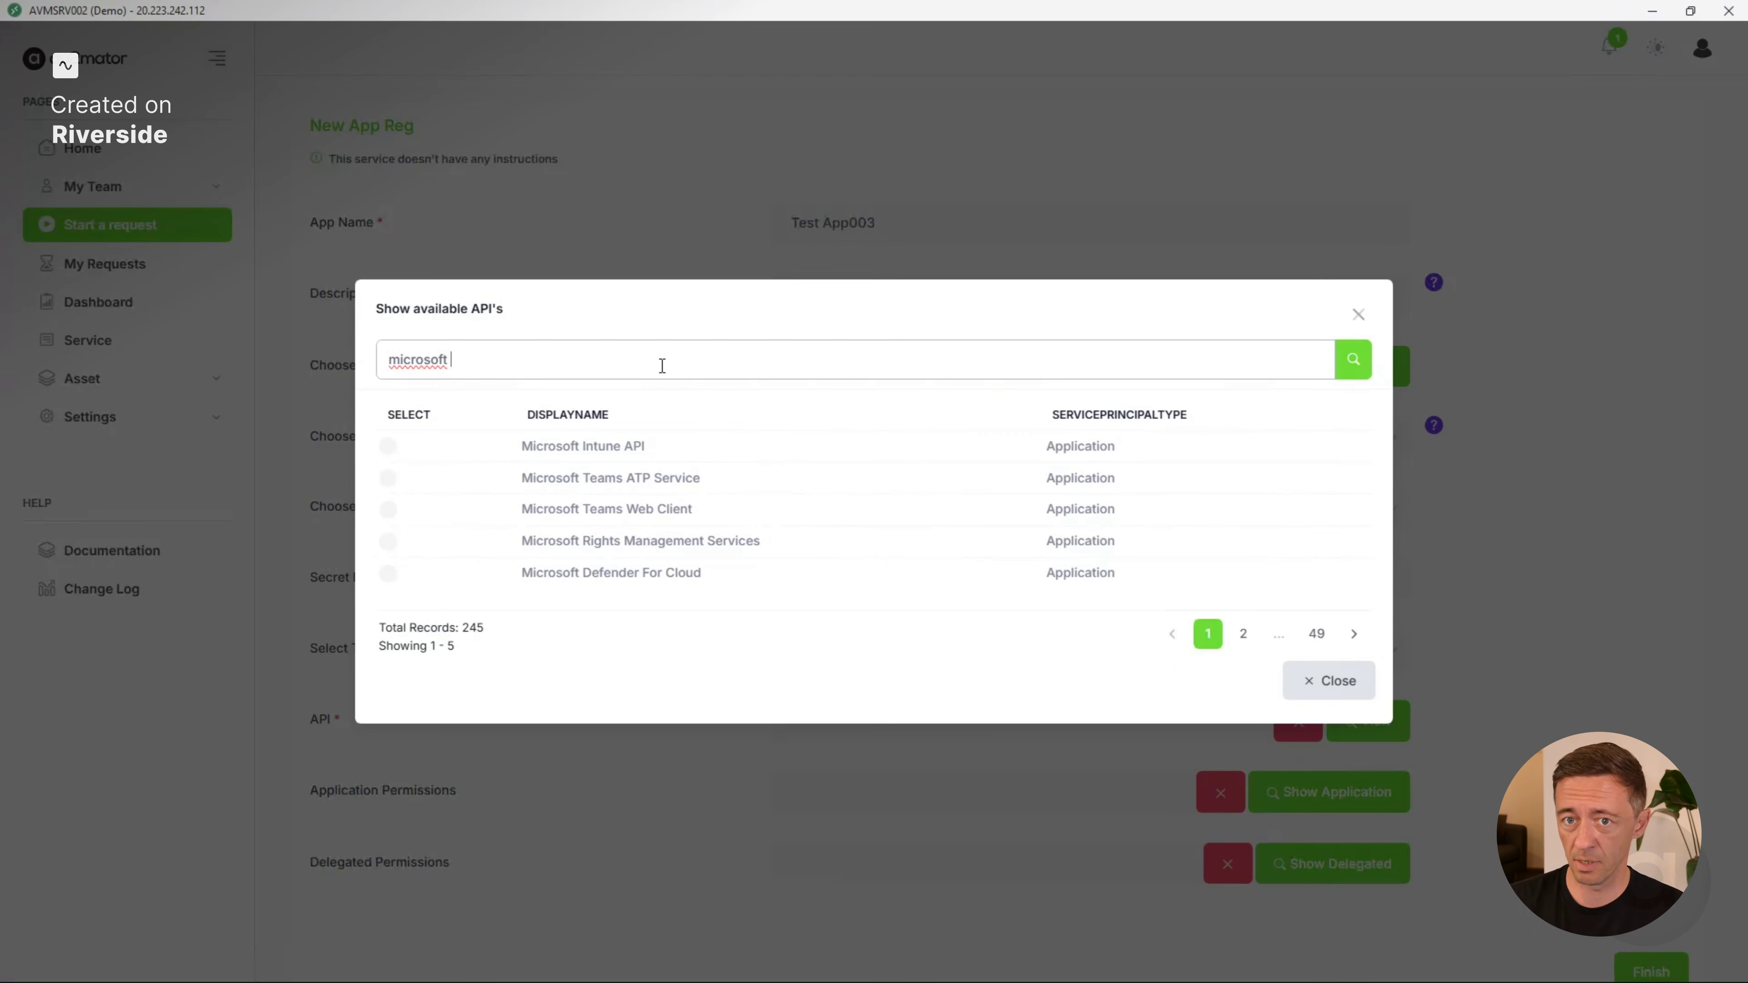
pyautogui.write('gr')
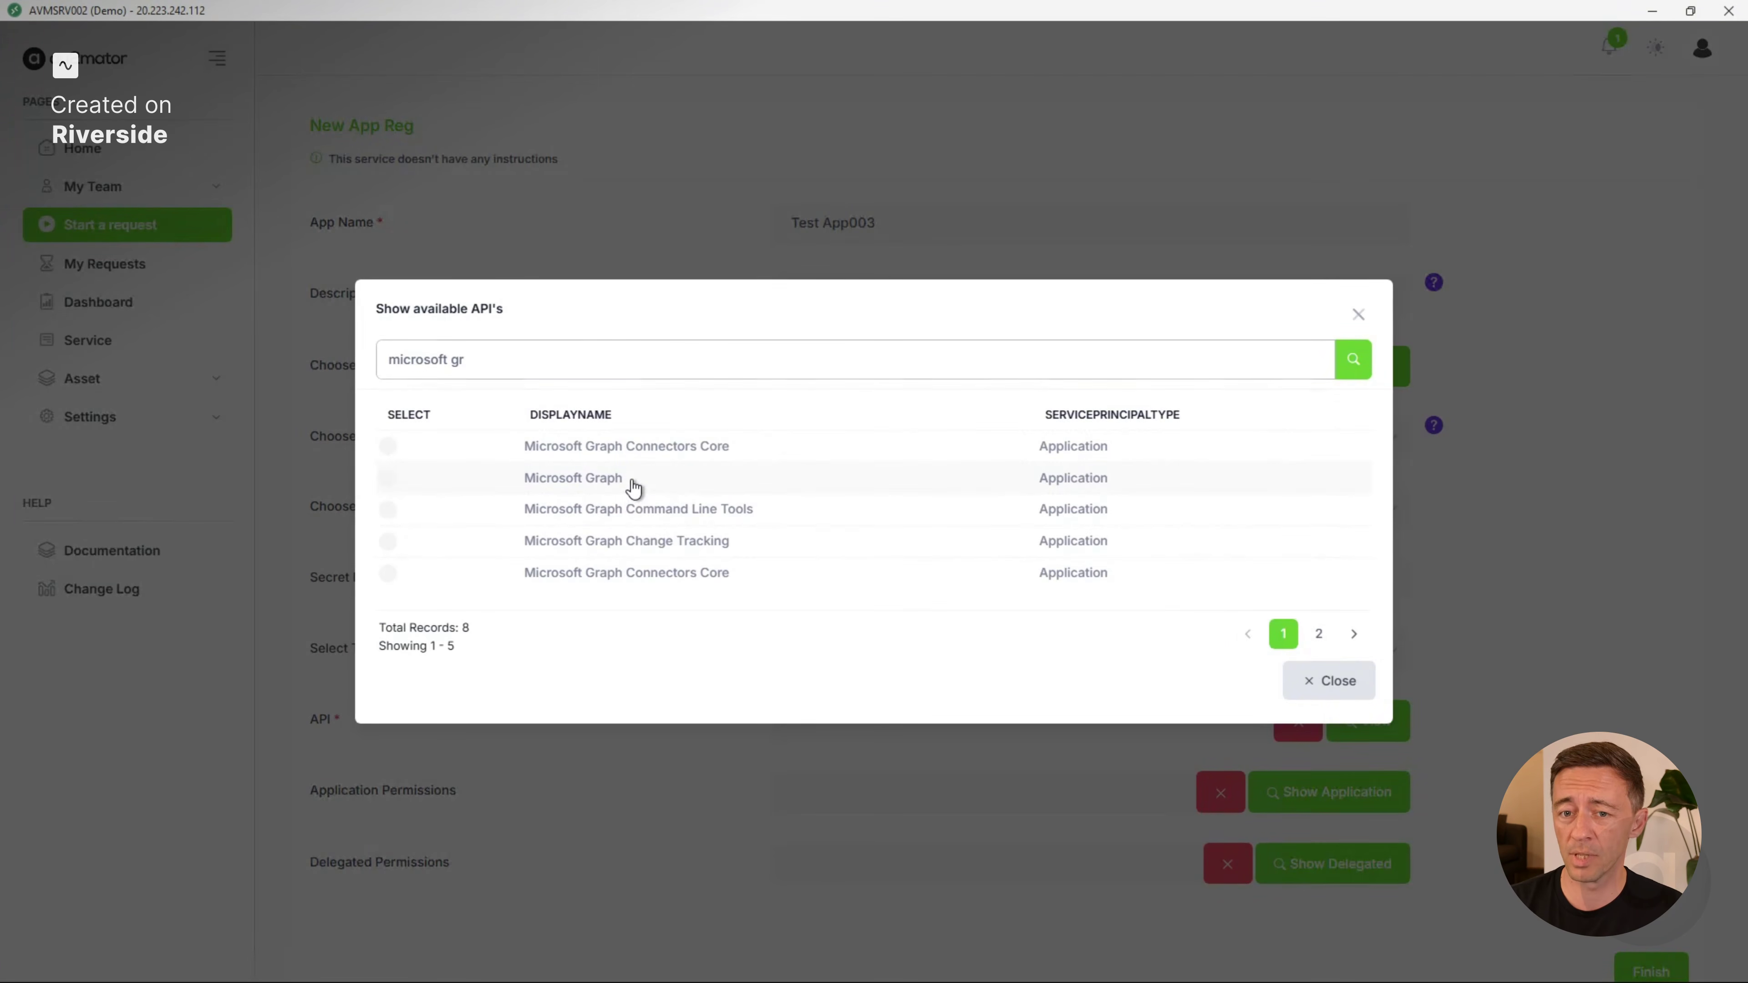
pyautogui.click(634, 488)
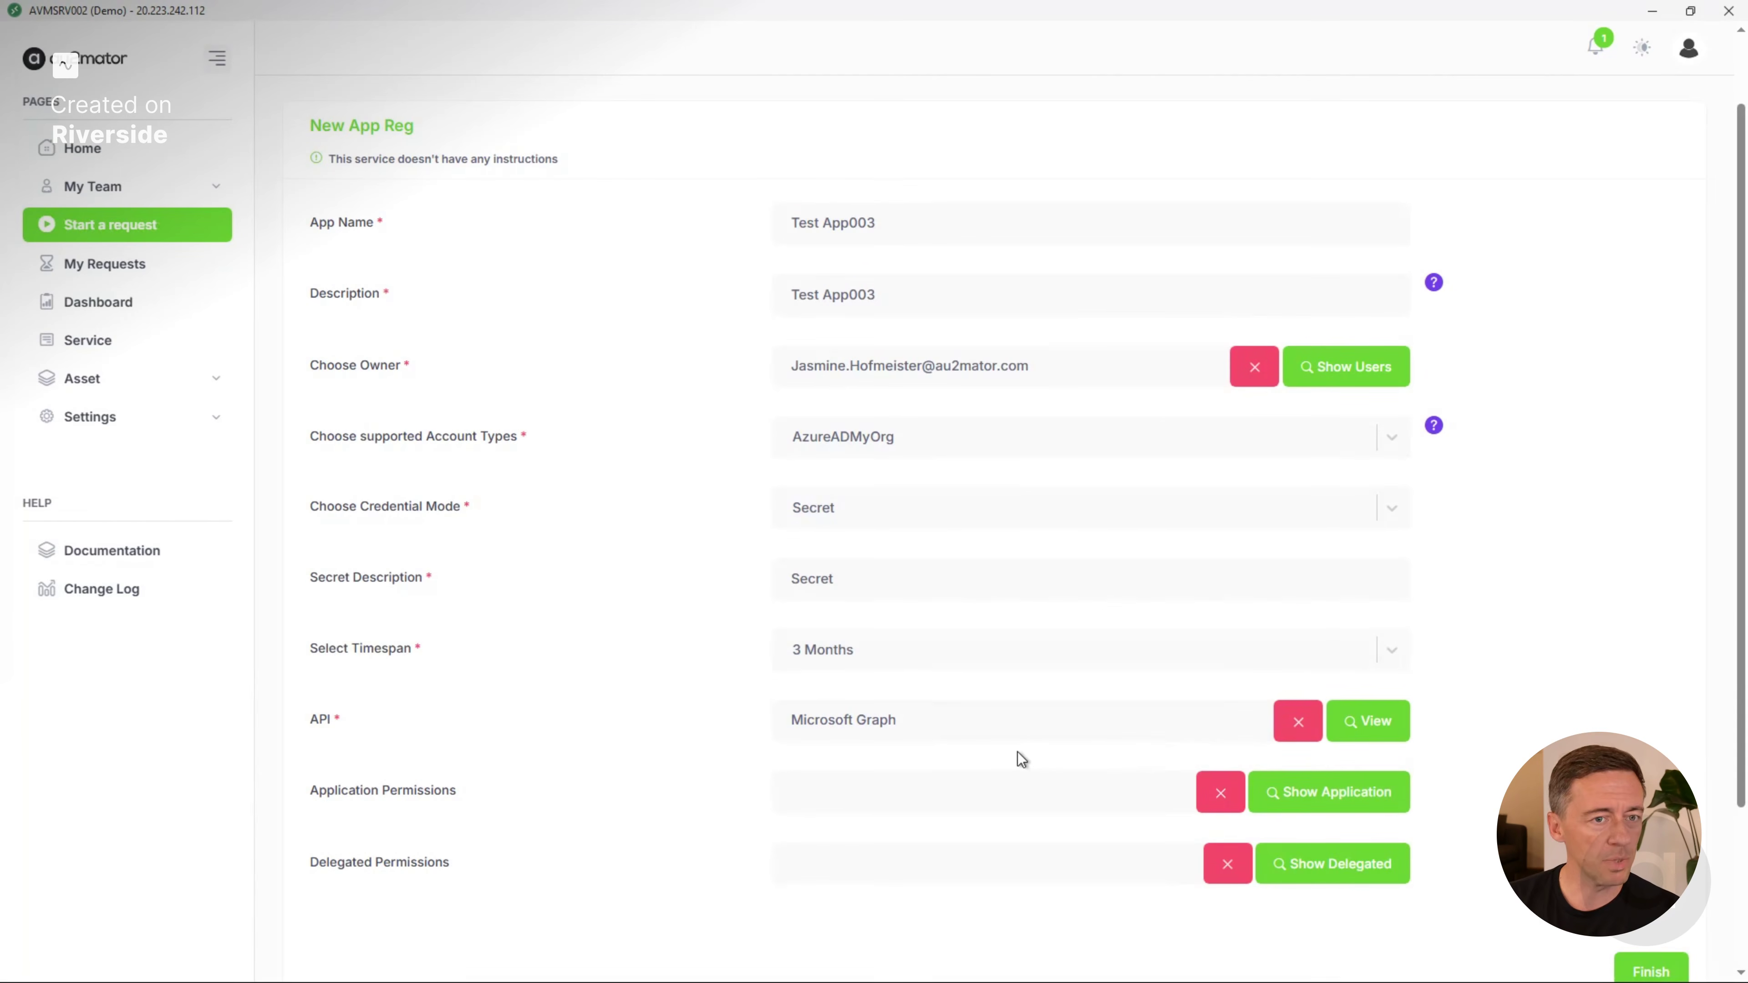
# Choose the application permissions AccessReview.Read.All, Acronym.Read.All and AdministrativeUnit.Read.All.
pyautogui.click(1343, 797)
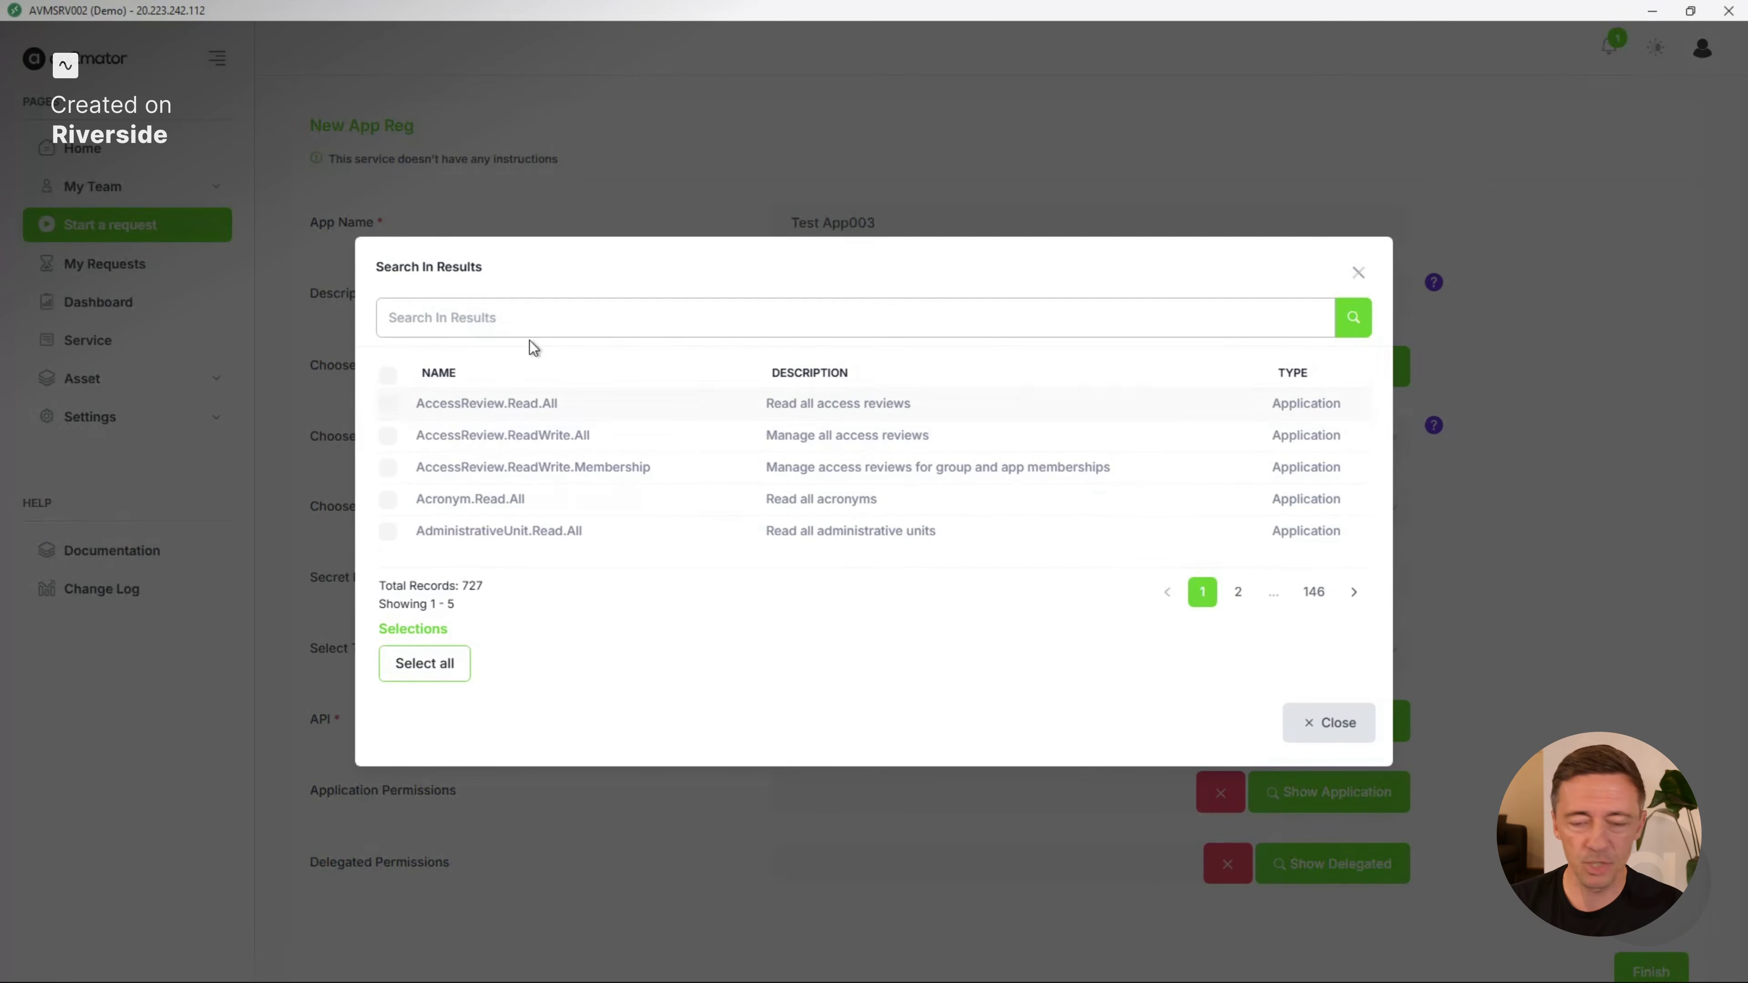
pyautogui.click(477, 400)
pyautogui.click(477, 462)
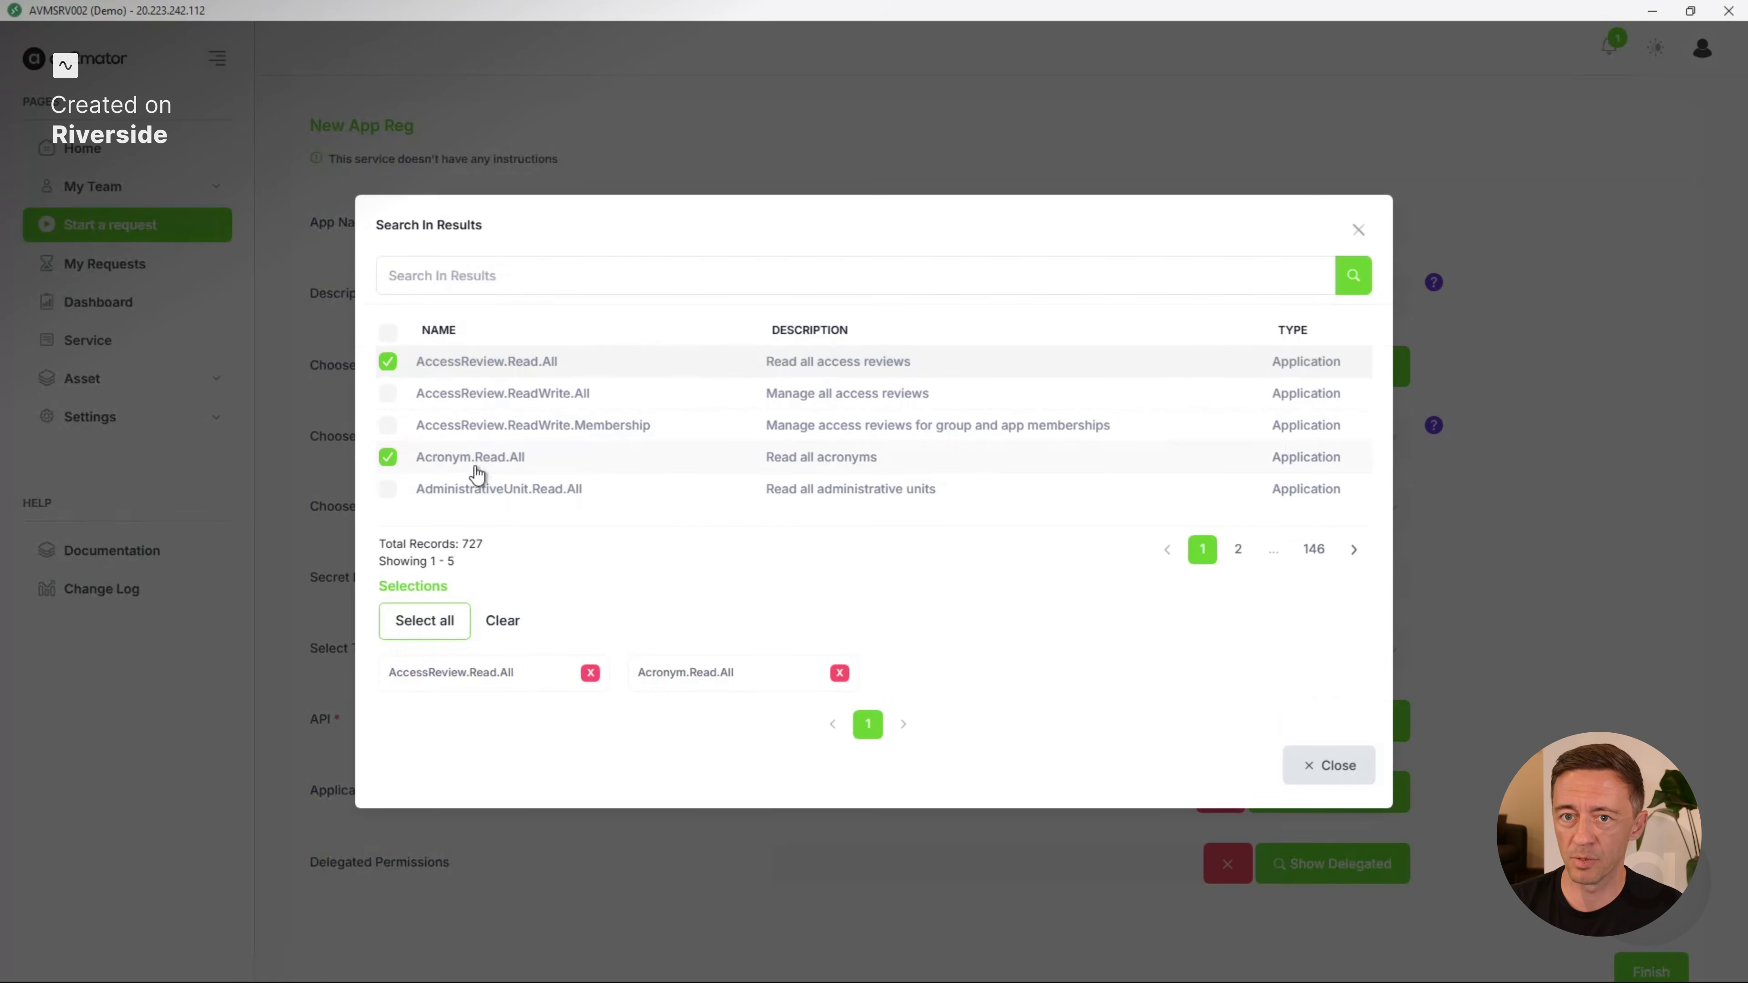
pyautogui.click(489, 489)
pyautogui.click(1341, 775)
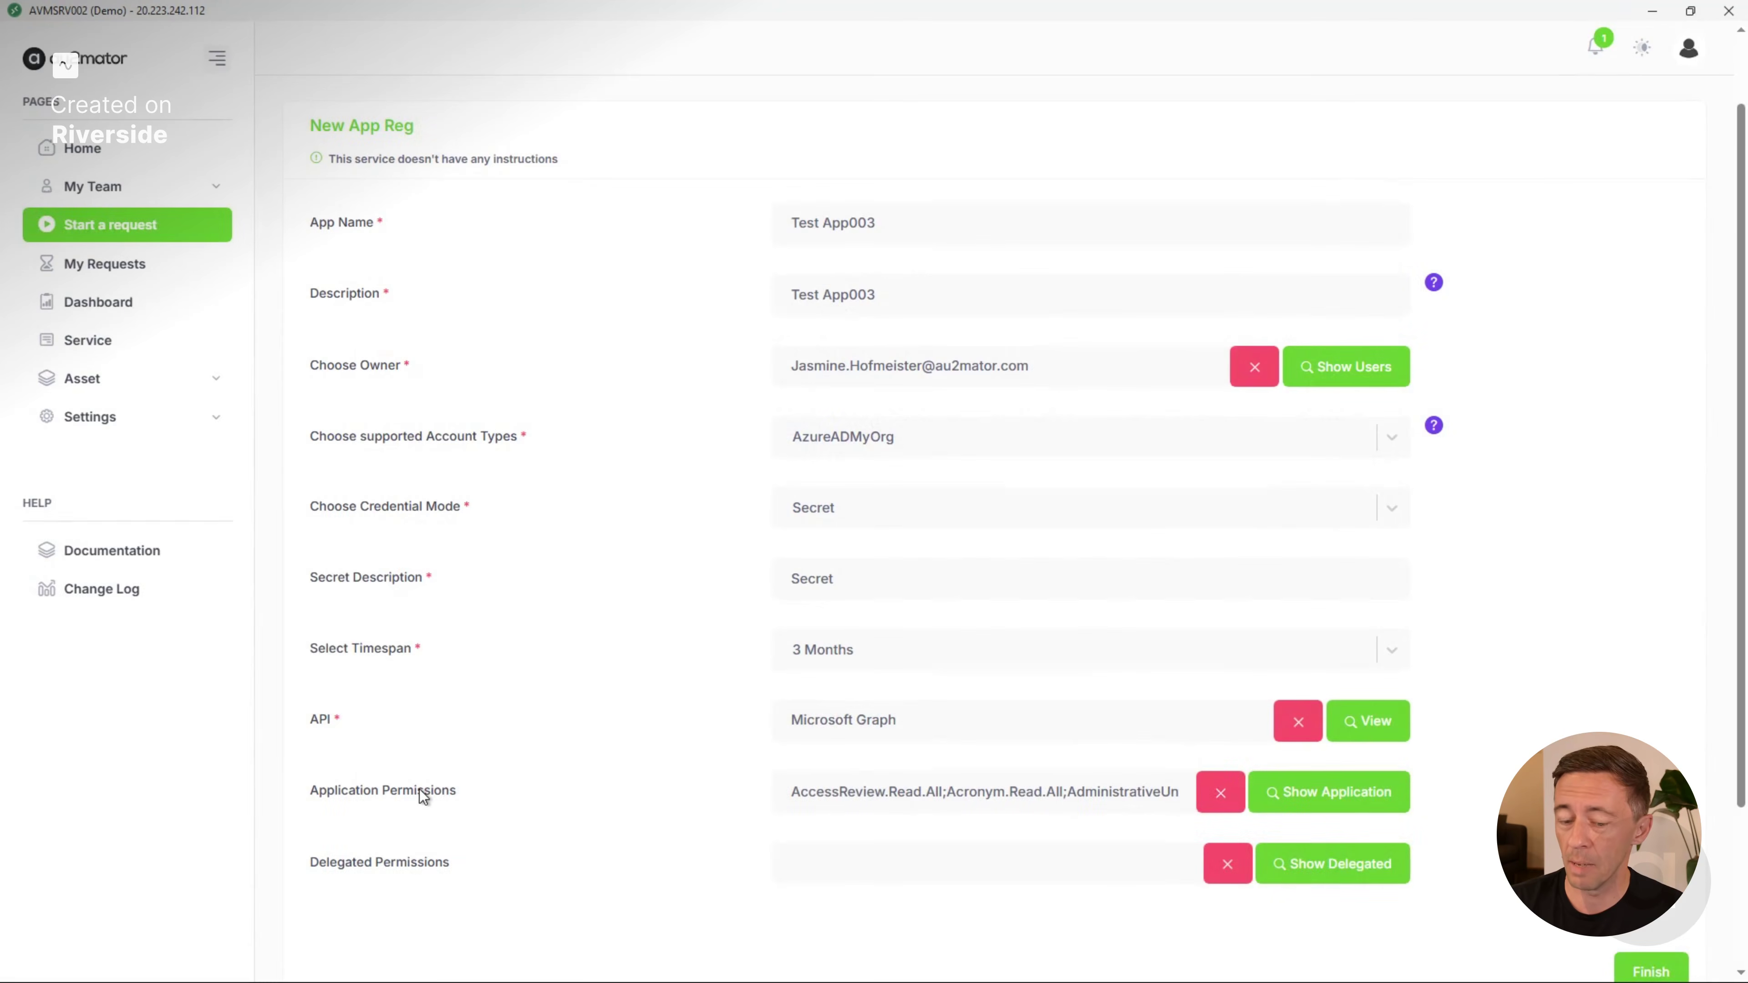
# Choose the delegated permissions AccessReview.ReadWrite.All and Acronym.Read.All, and submit the New App Reg request.
pyautogui.scroll(-3, 419, 790)
pyautogui.click(1318, 688)
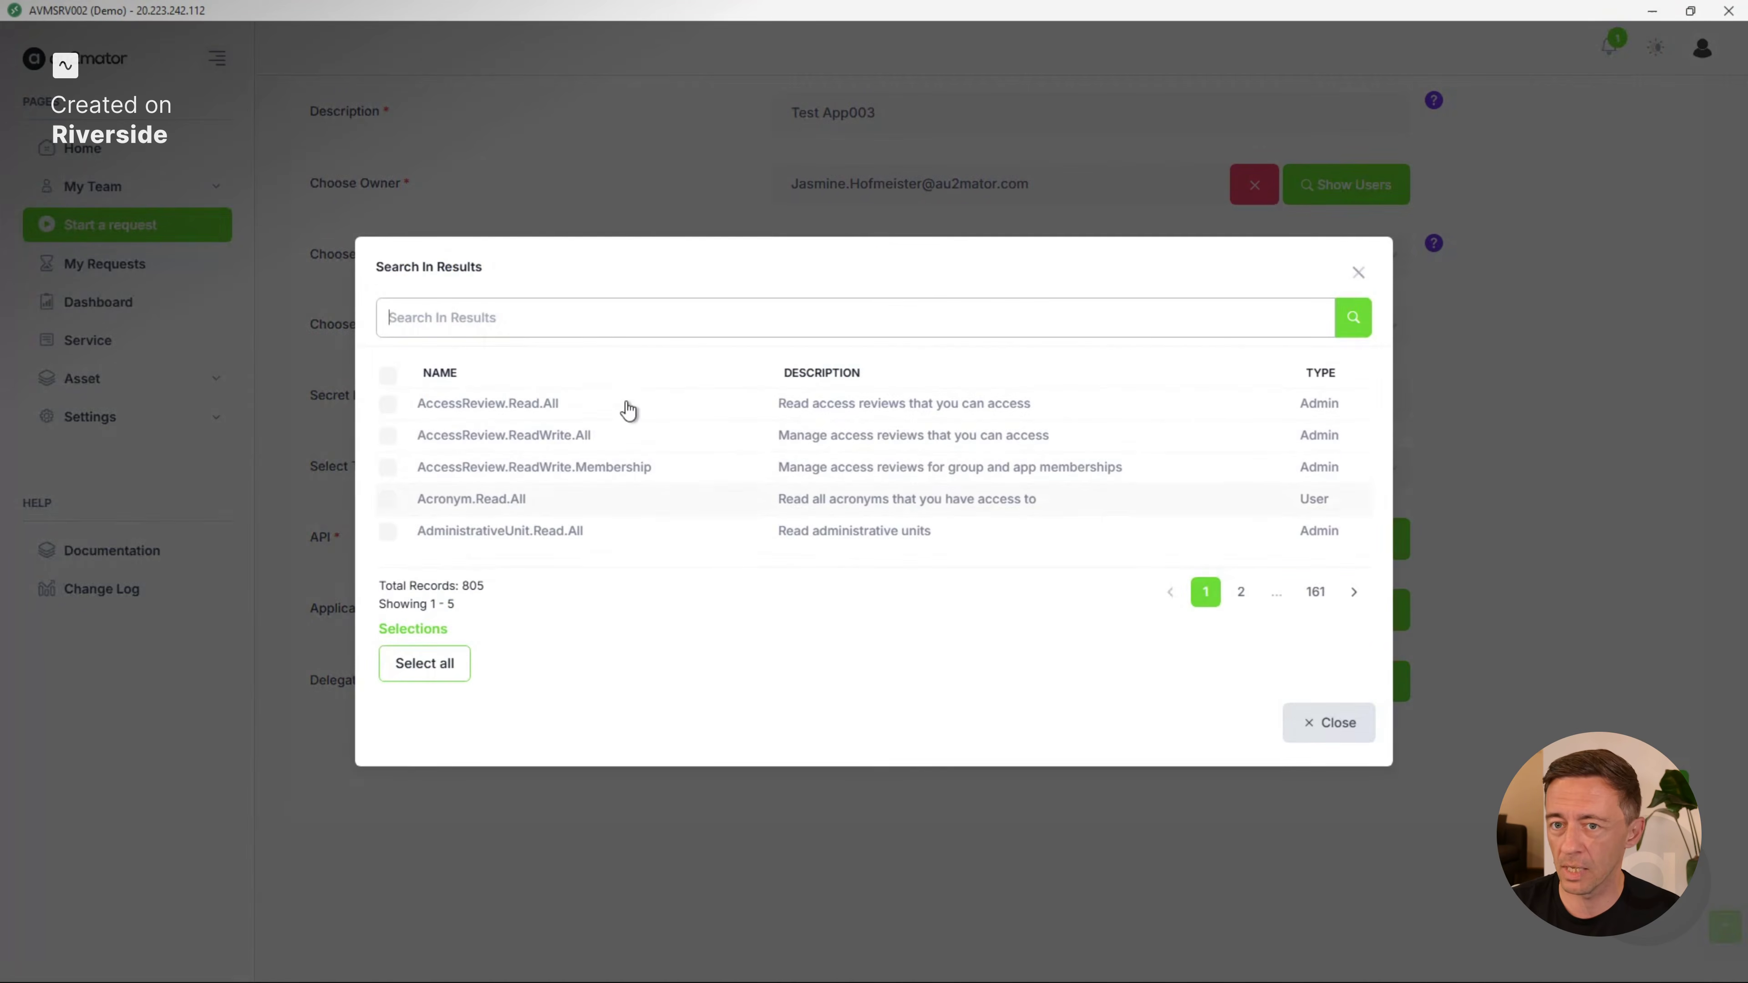
pyautogui.click(577, 436)
pyautogui.click(543, 457)
pyautogui.click(1335, 766)
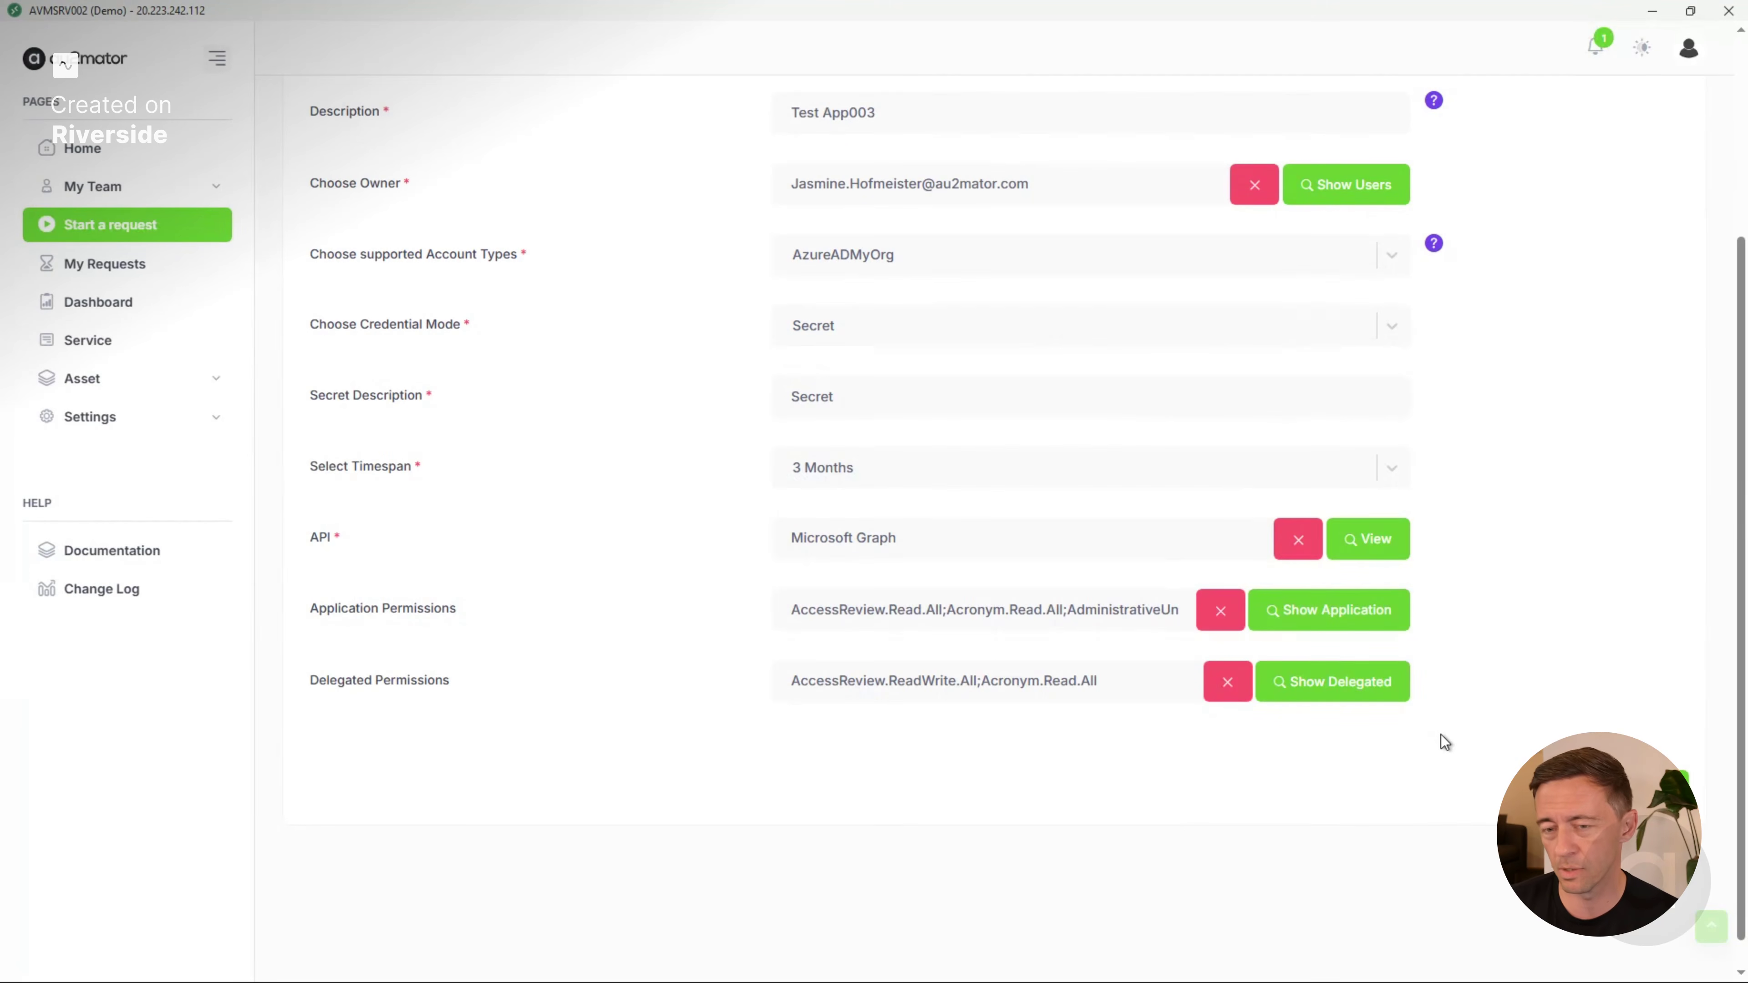
pyautogui.scroll(1, 1484, 612)
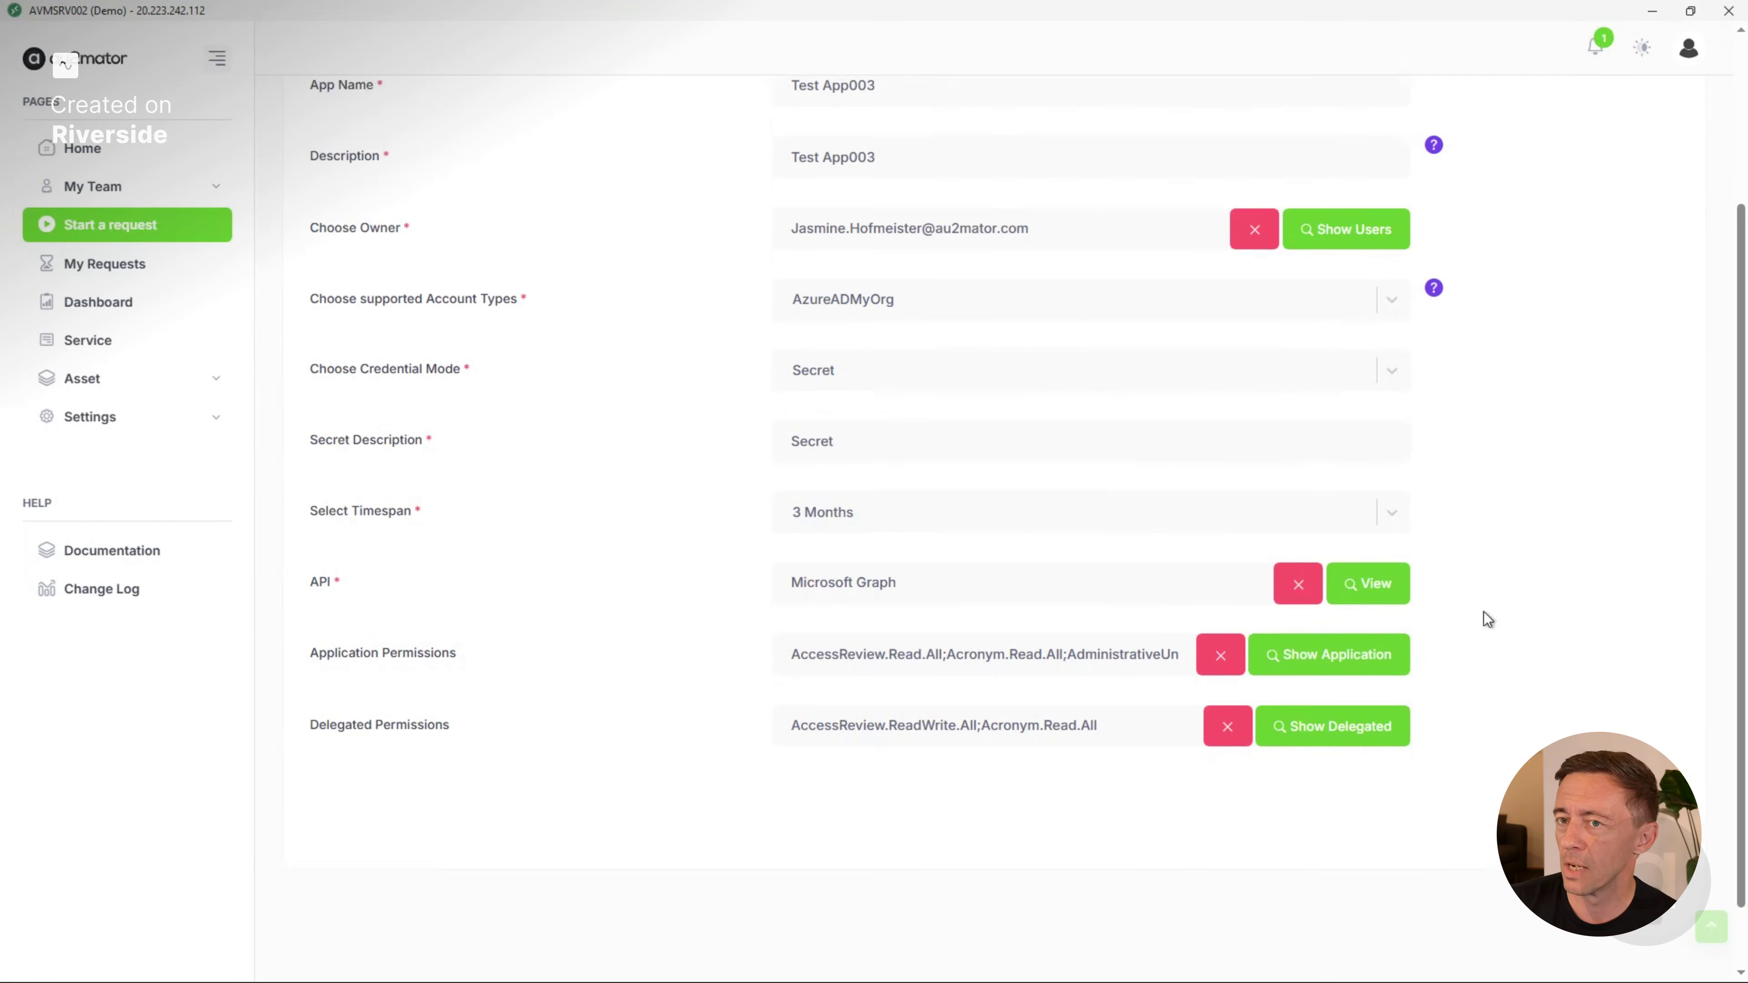
pyautogui.click(1631, 882)
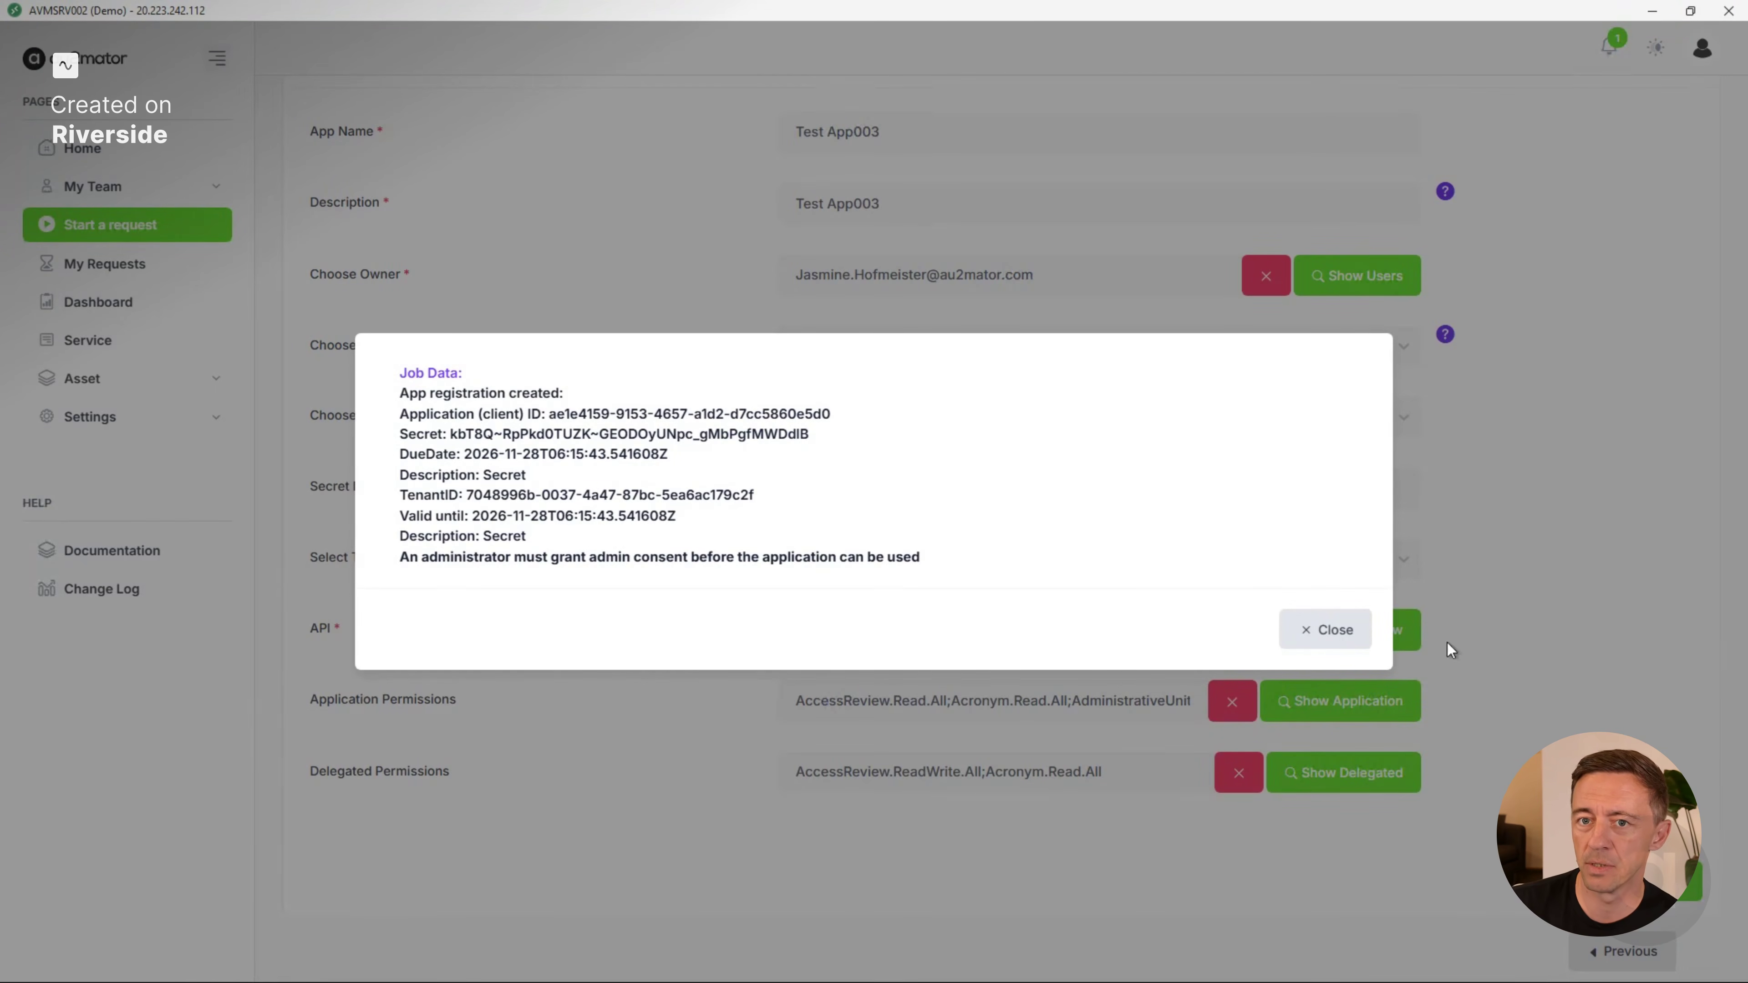
# Examine the application client ID, tenant ID and secret in the job data, and close the result.
pyautogui.moveTo(553, 412); pyautogui.dragTo(686, 413)
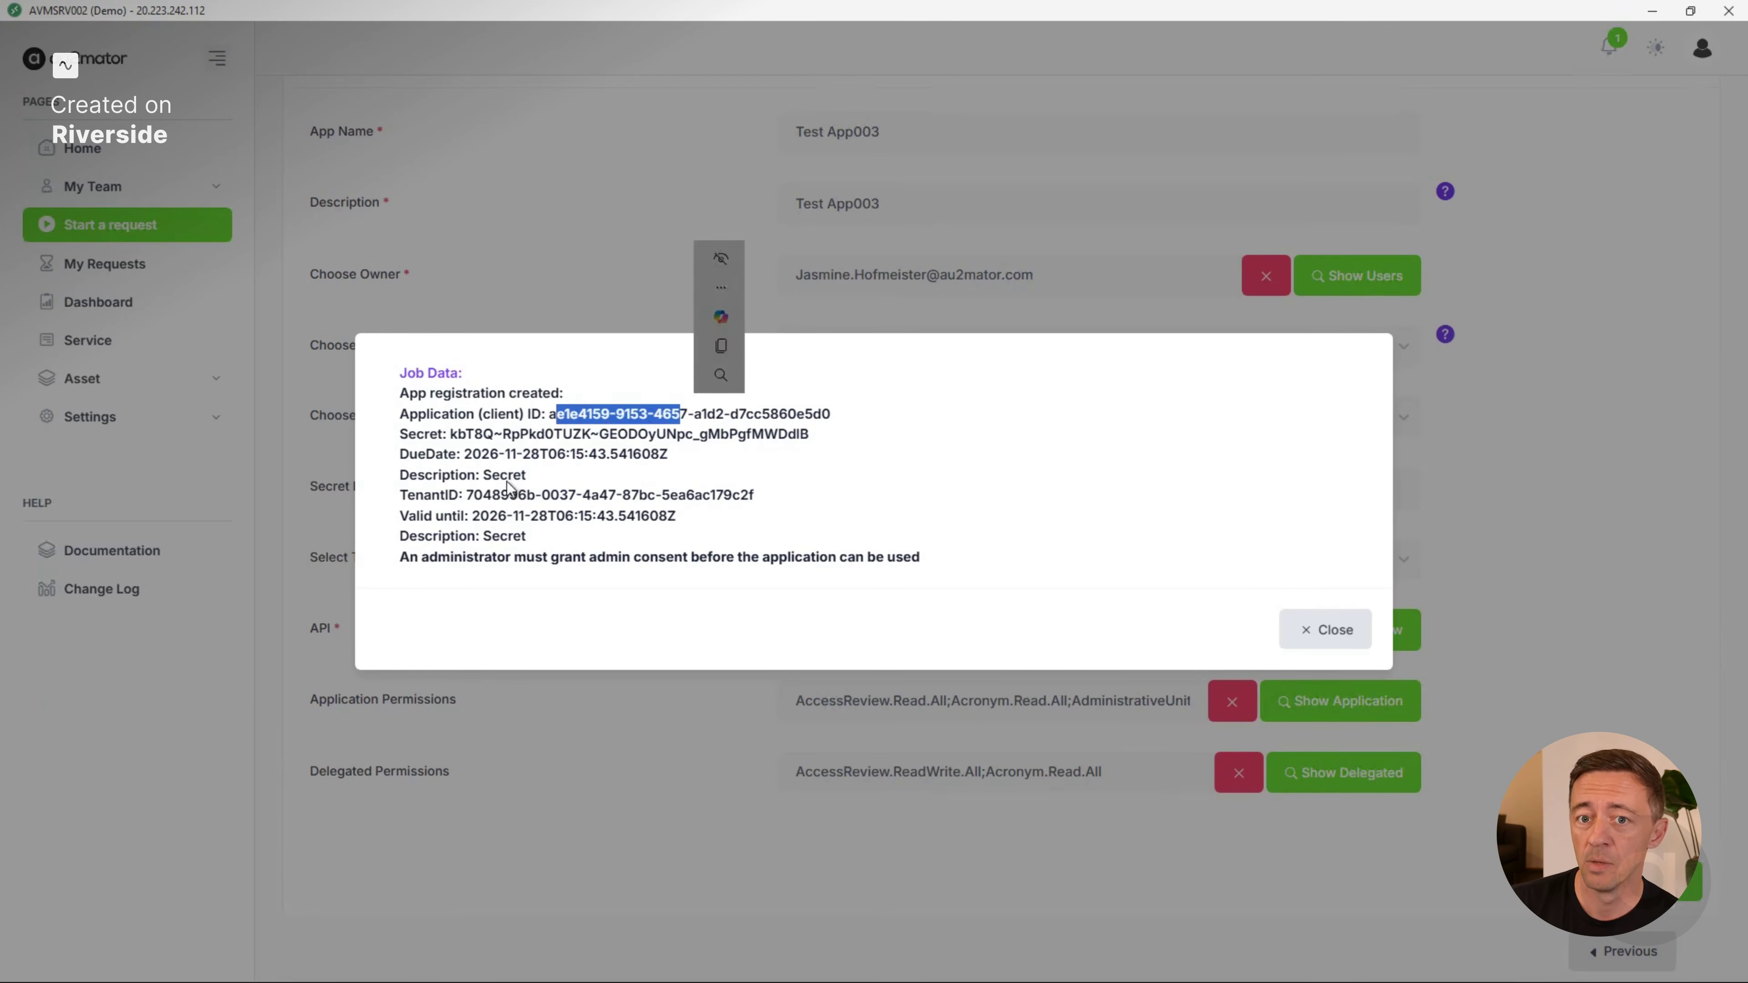
pyautogui.doubleClick(513, 493)
pyautogui.moveTo(578, 489); pyautogui.dragTo(640, 492)
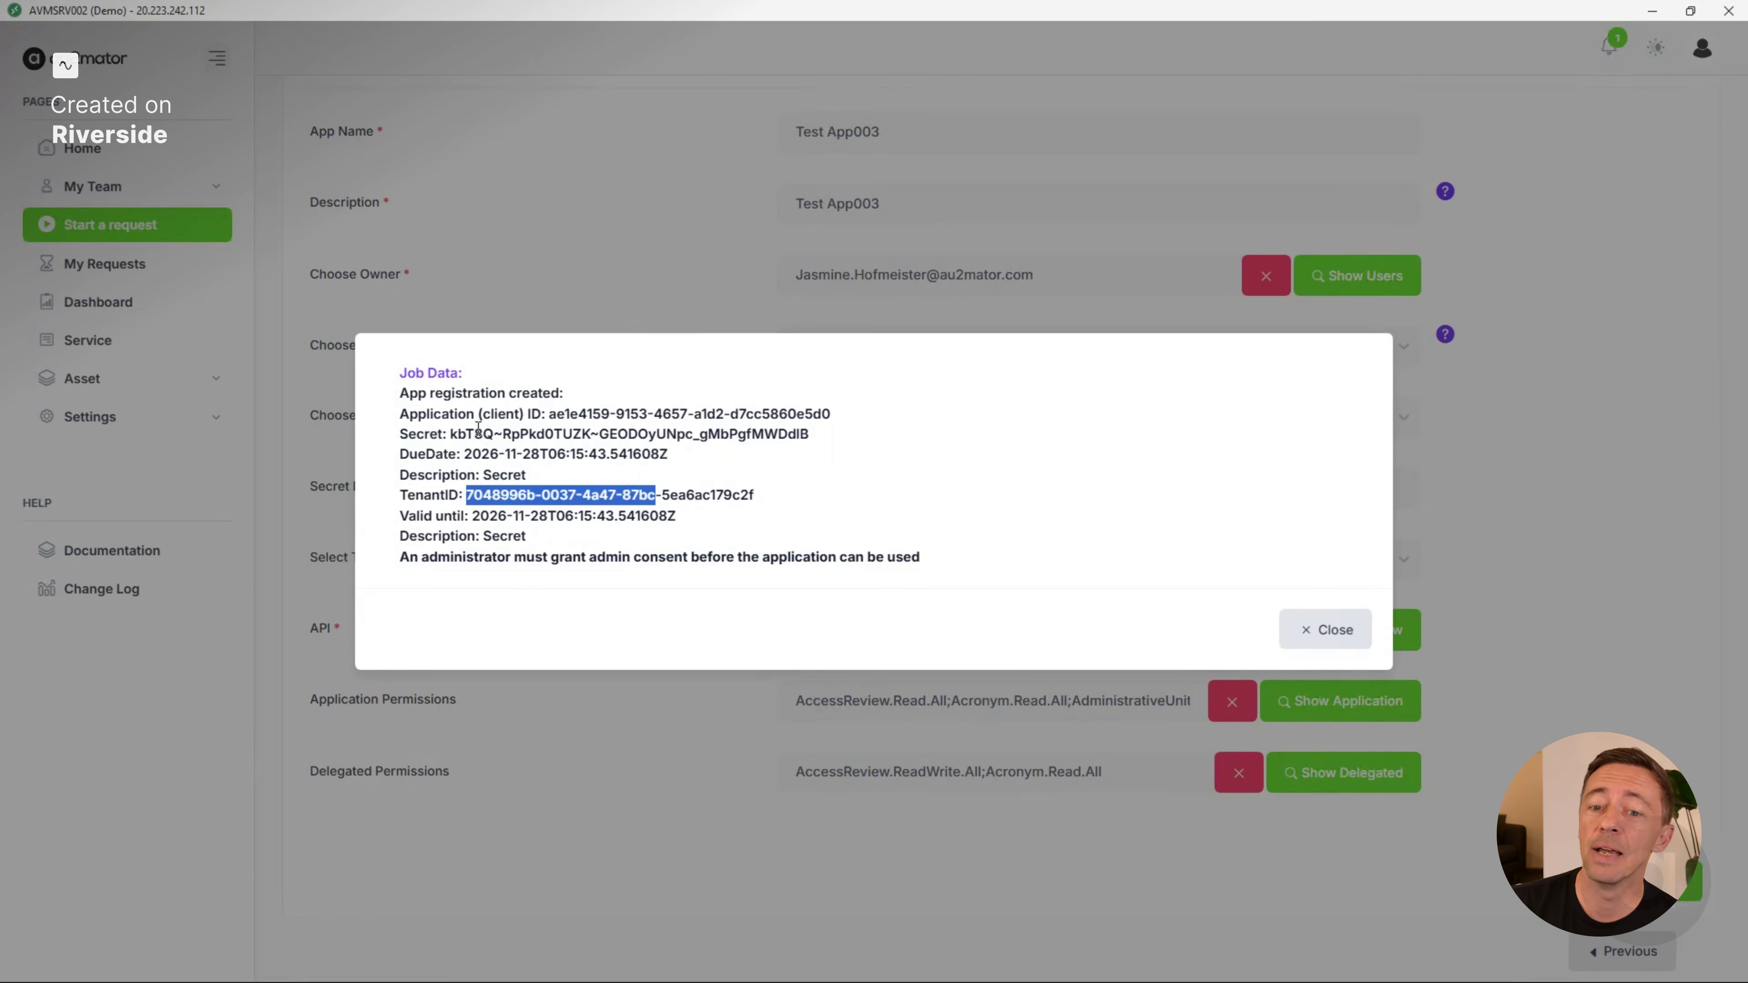
pyautogui.moveTo(481, 433); pyautogui.dragTo(662, 435)
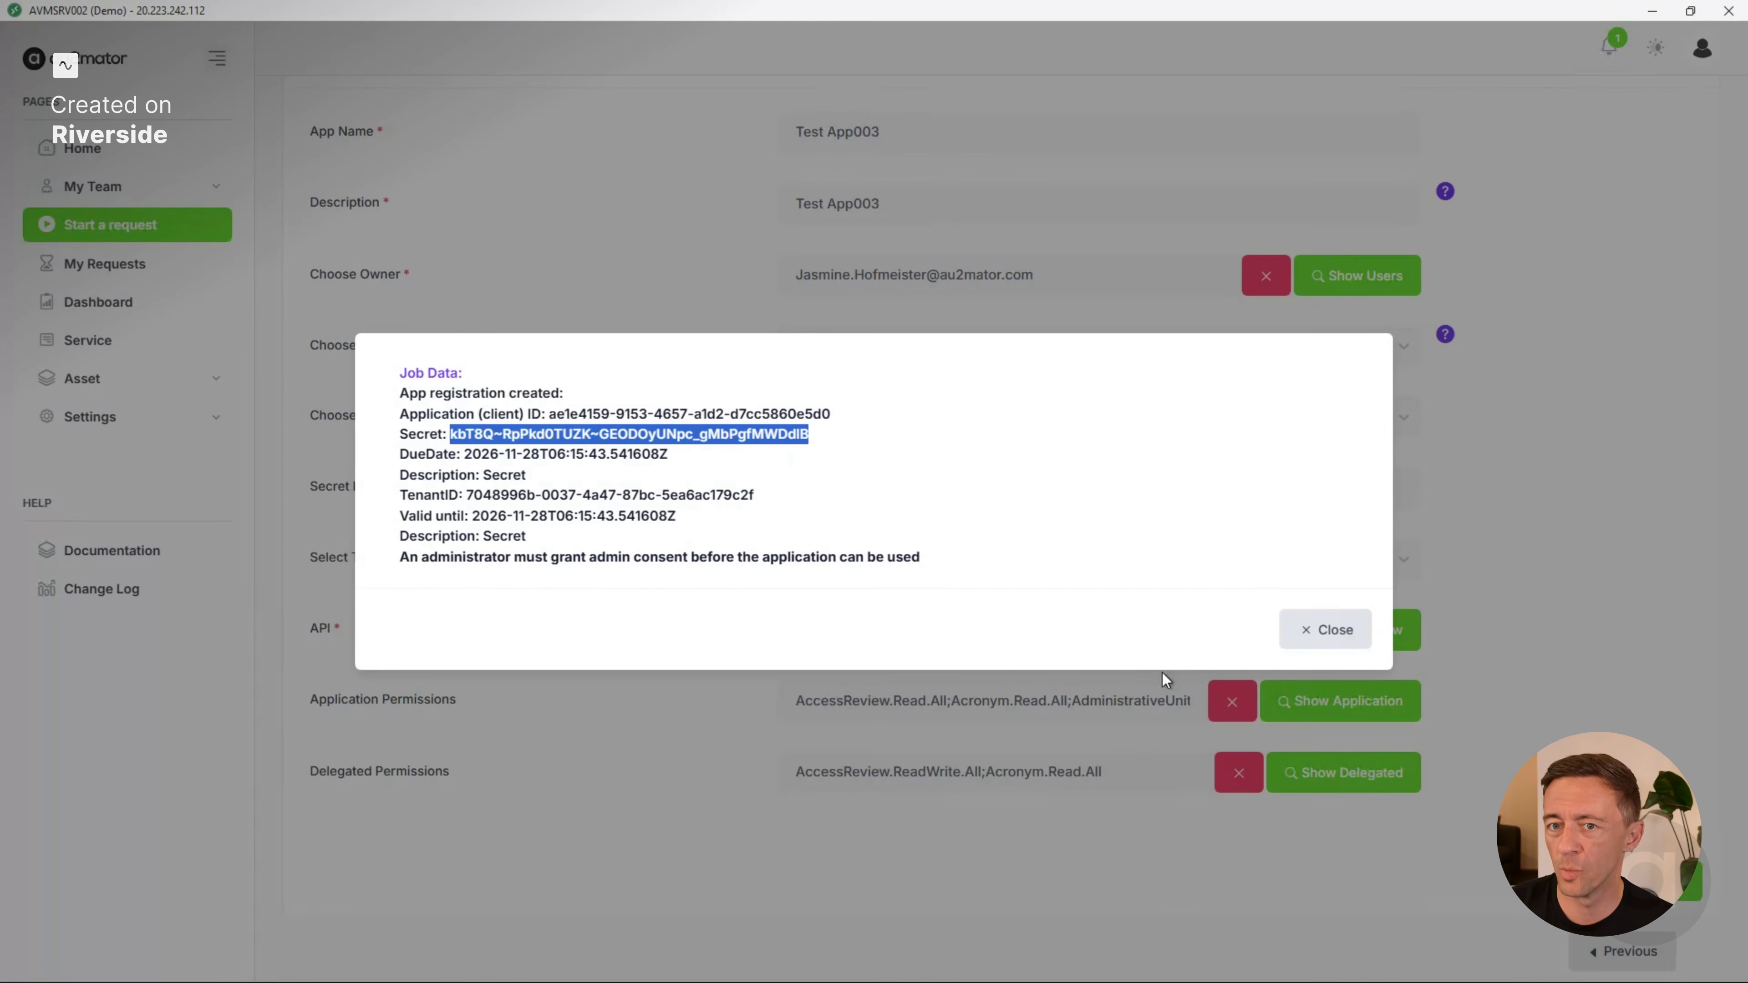
pyautogui.click(1311, 626)
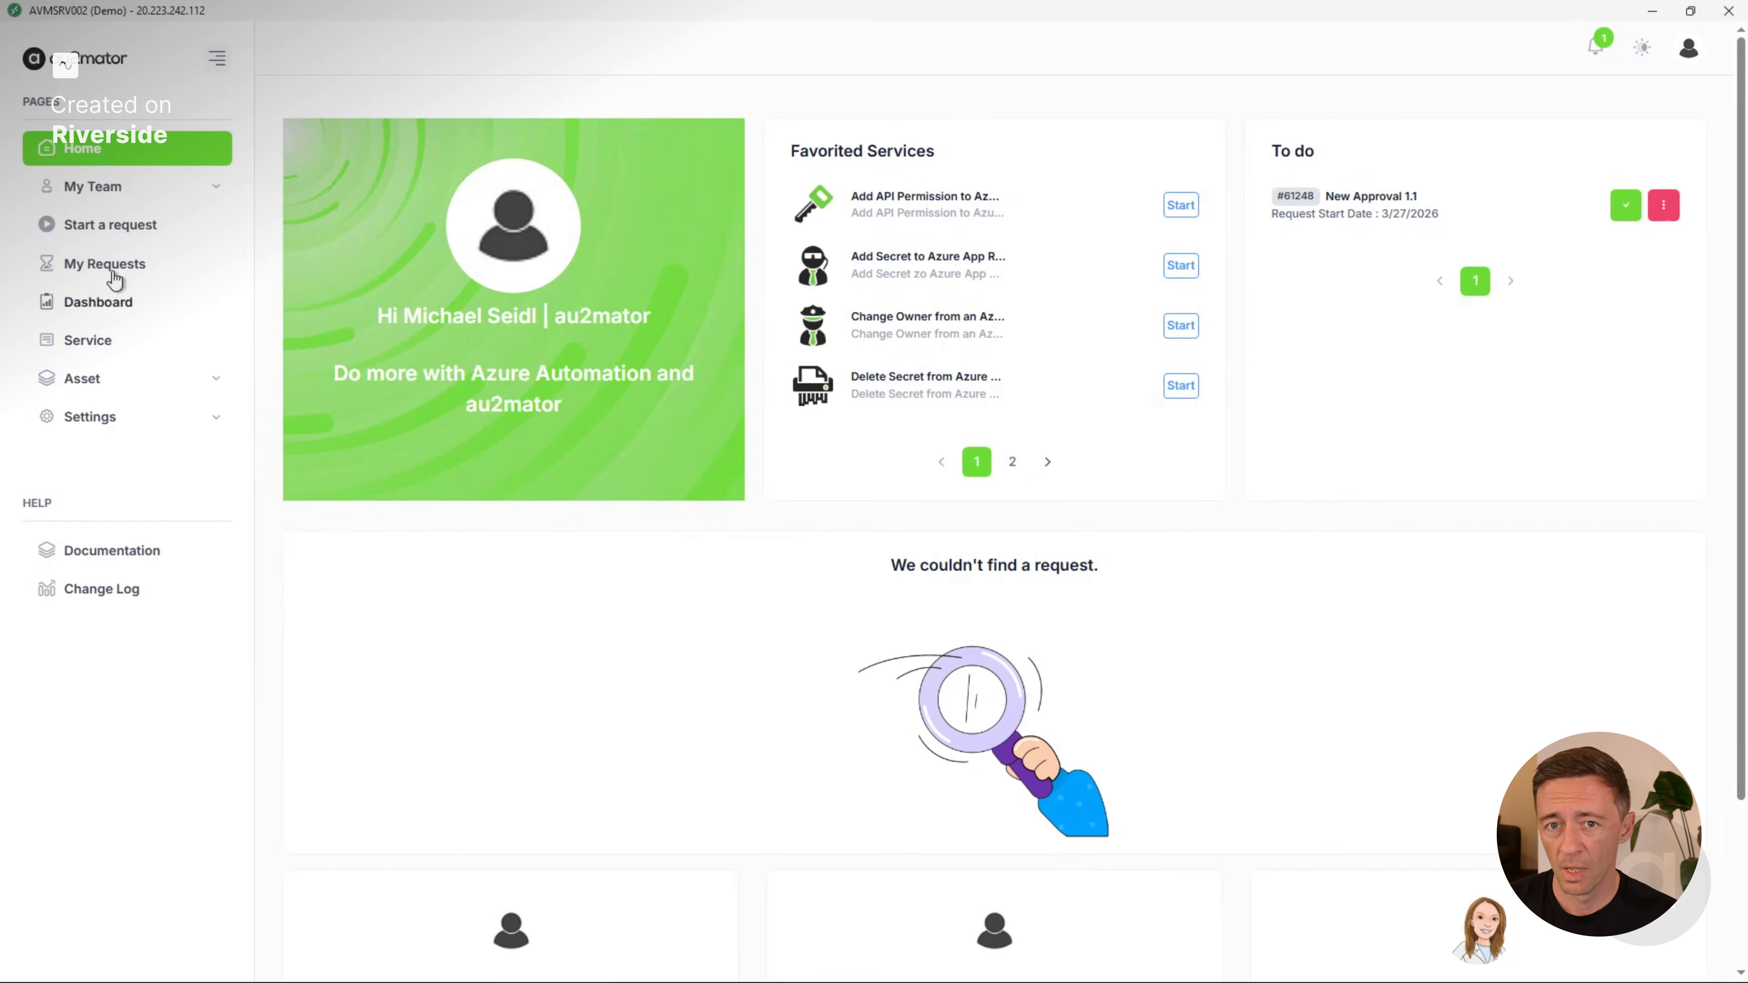
# View the request form of the Change Owner from an Azure App Reg service and return to the service list.
pyautogui.click(124, 231)
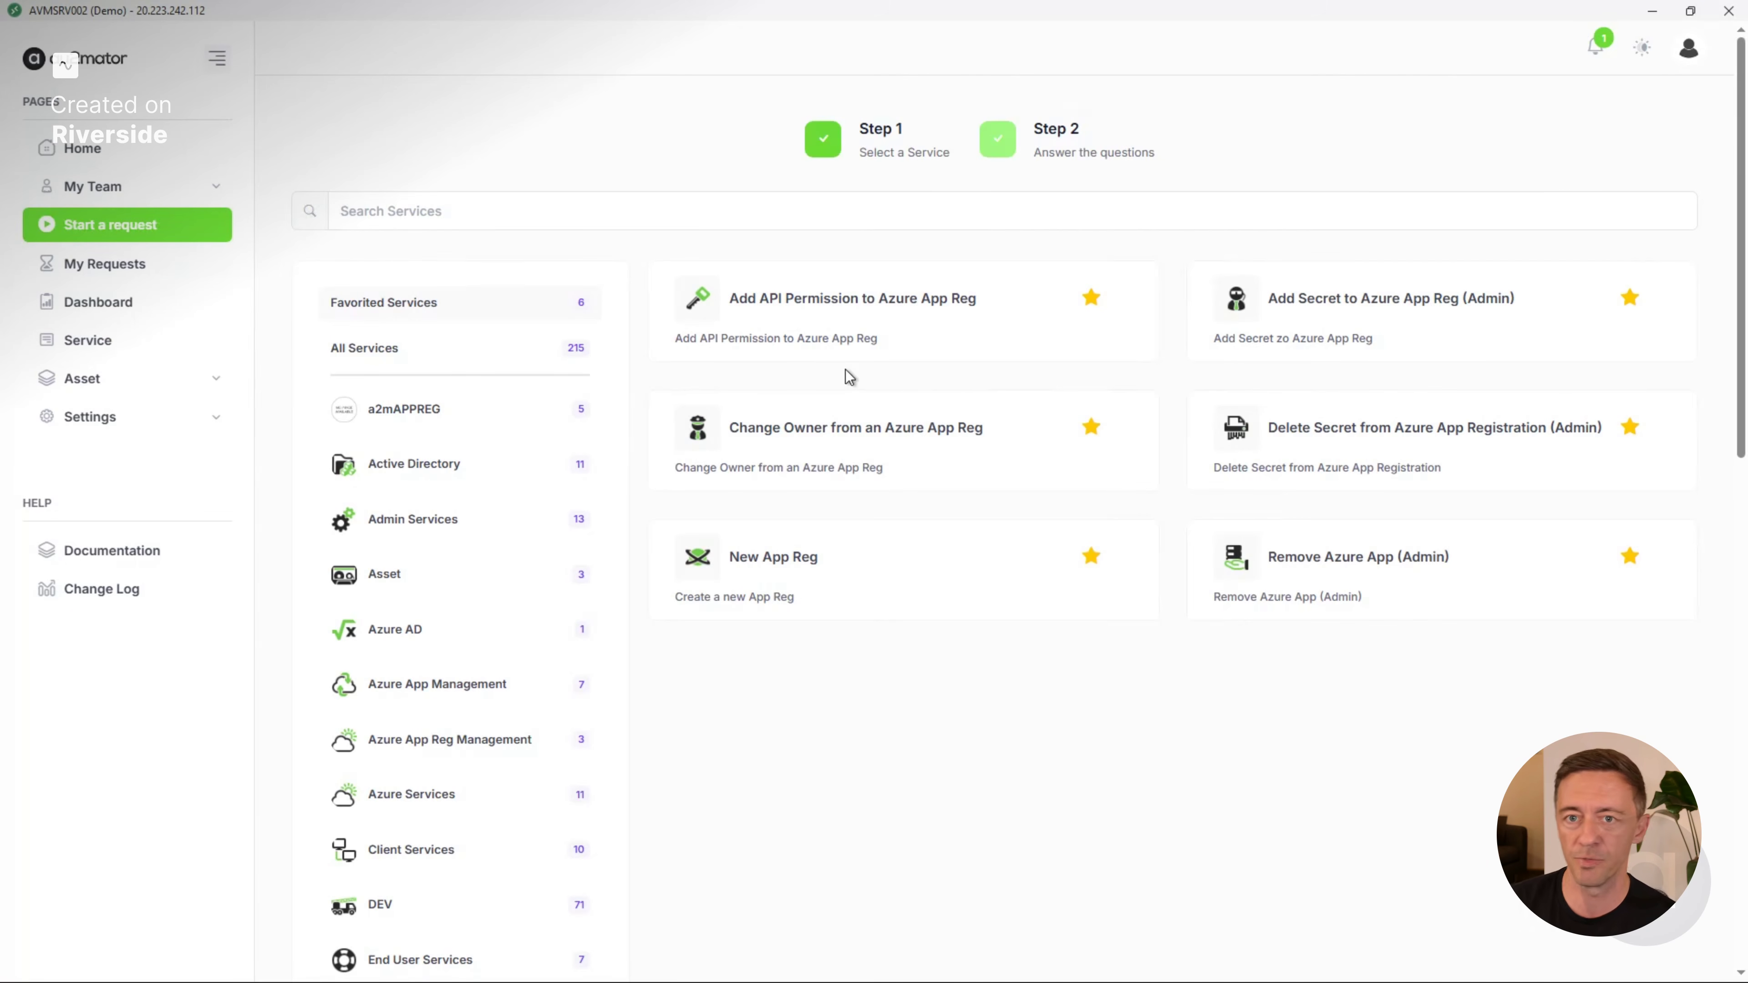
pyautogui.click(949, 441)
pyautogui.click(1613, 617)
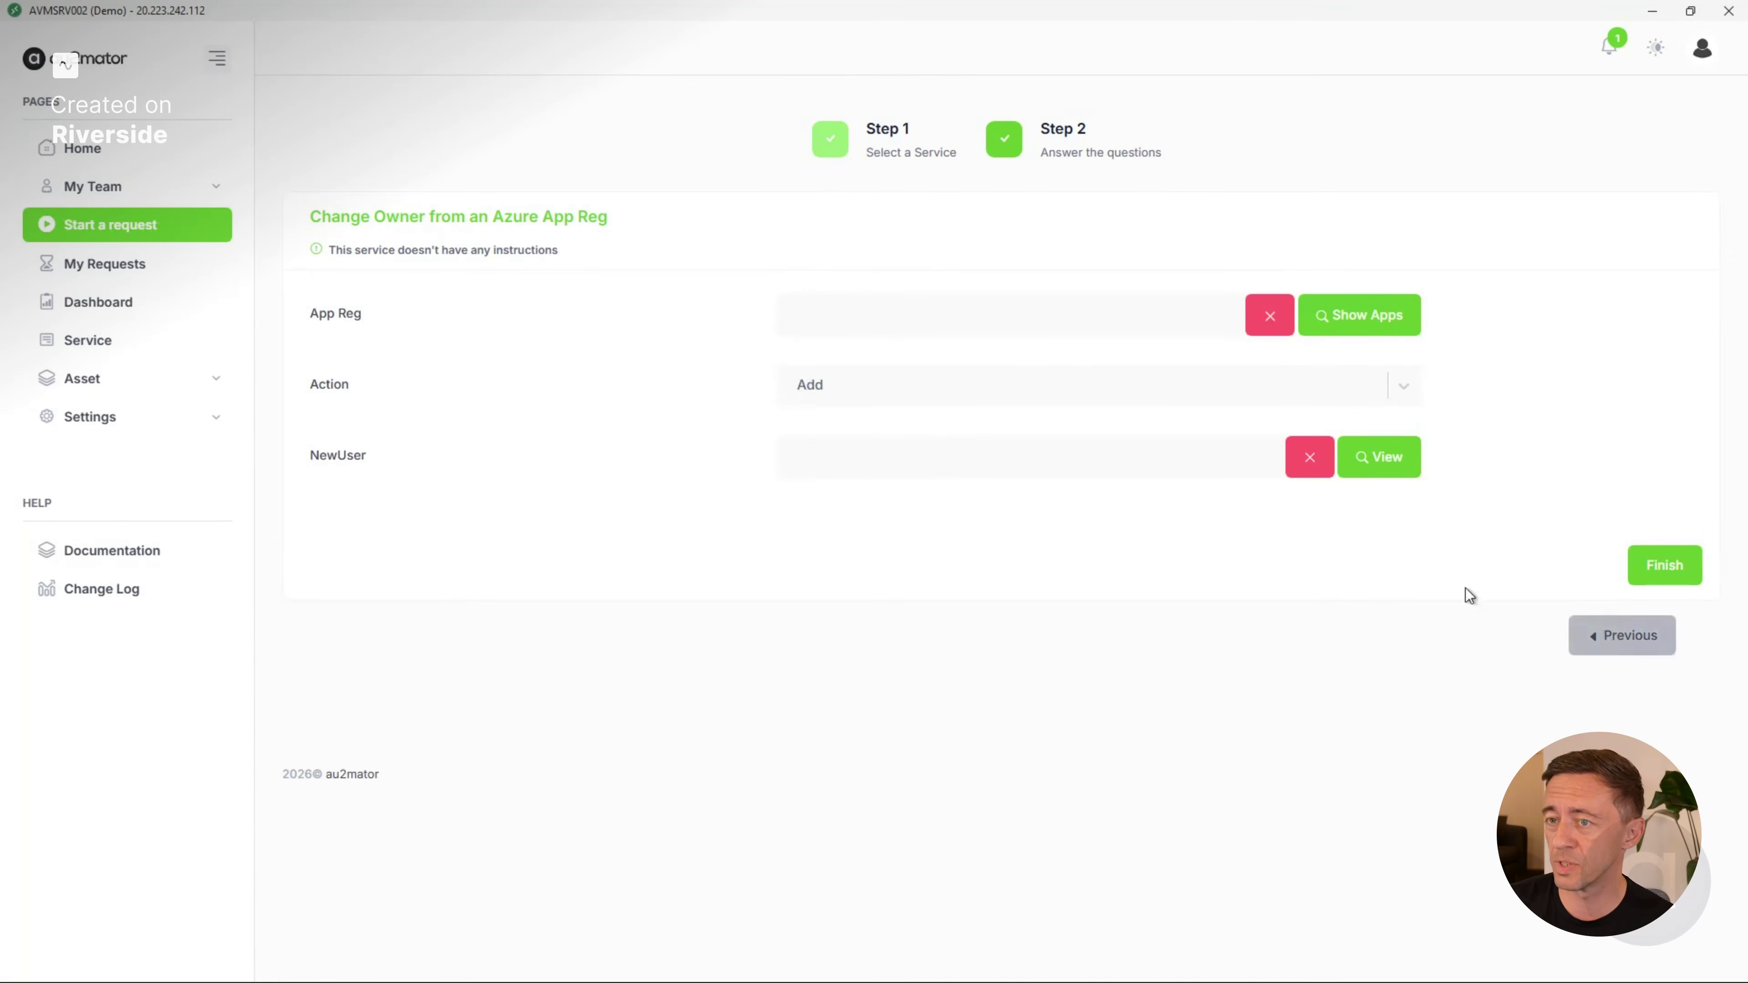
# Start a Remove Azure App (Admin) request for the testProd002 app registration with the action Disable.
pyautogui.click(1360, 566)
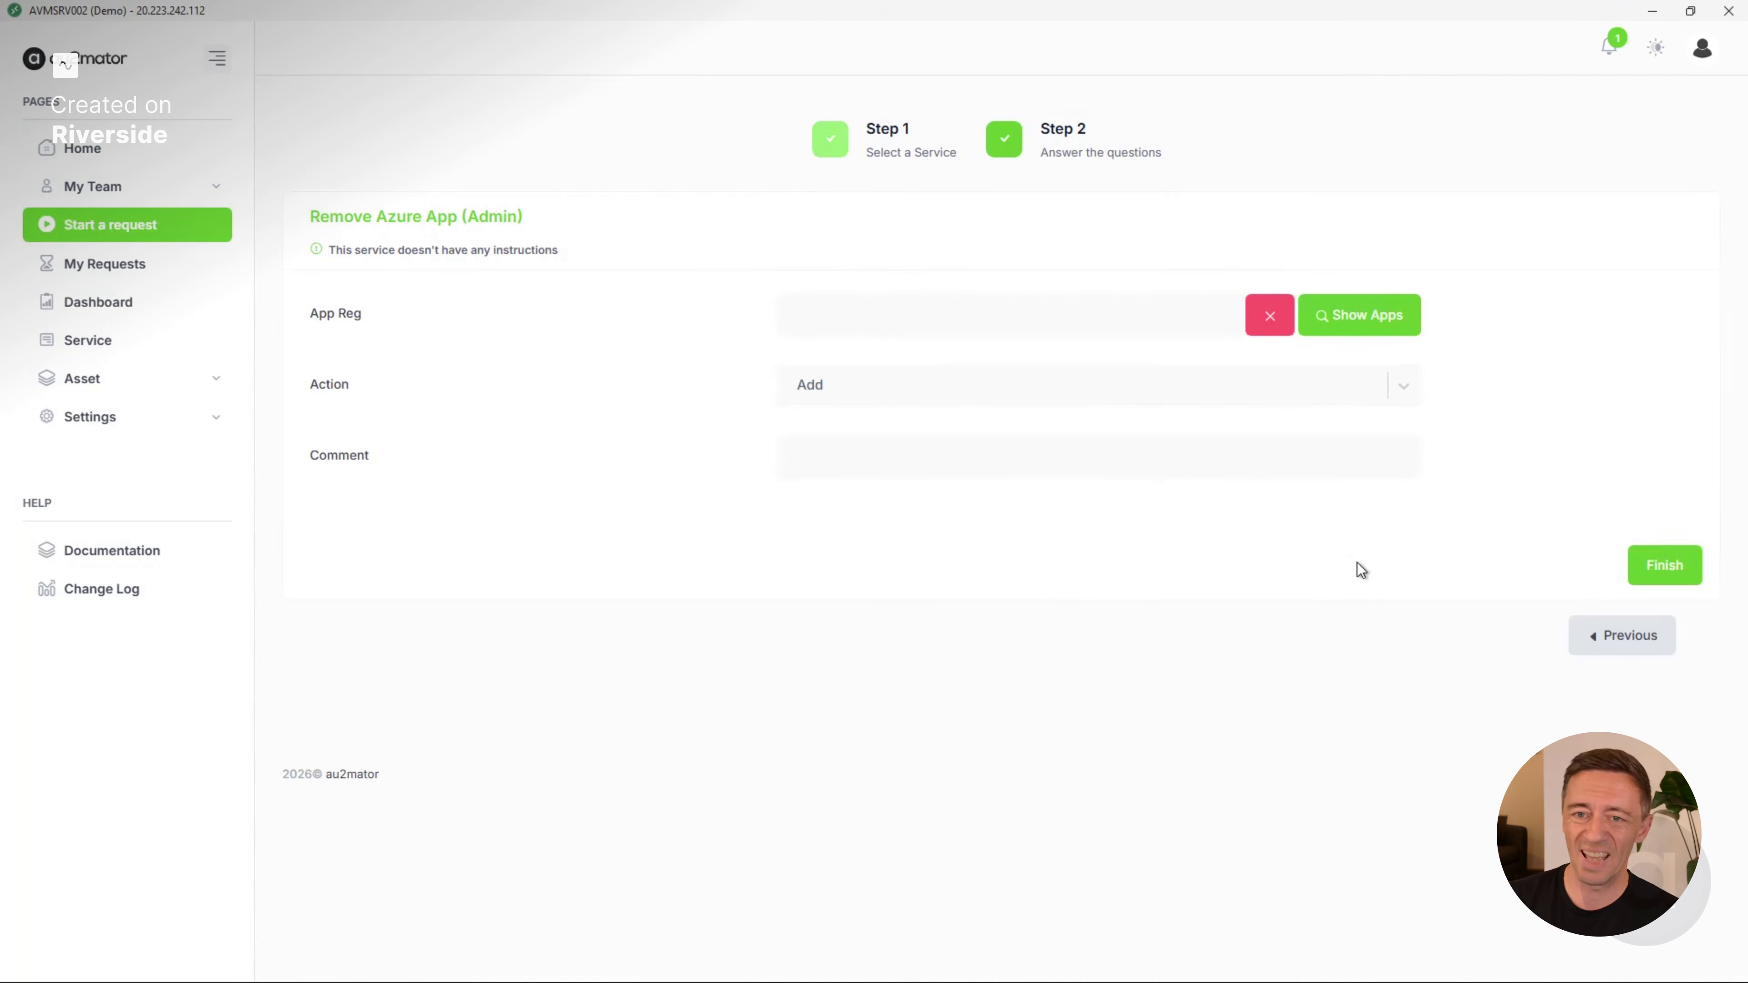
pyautogui.click(1060, 389)
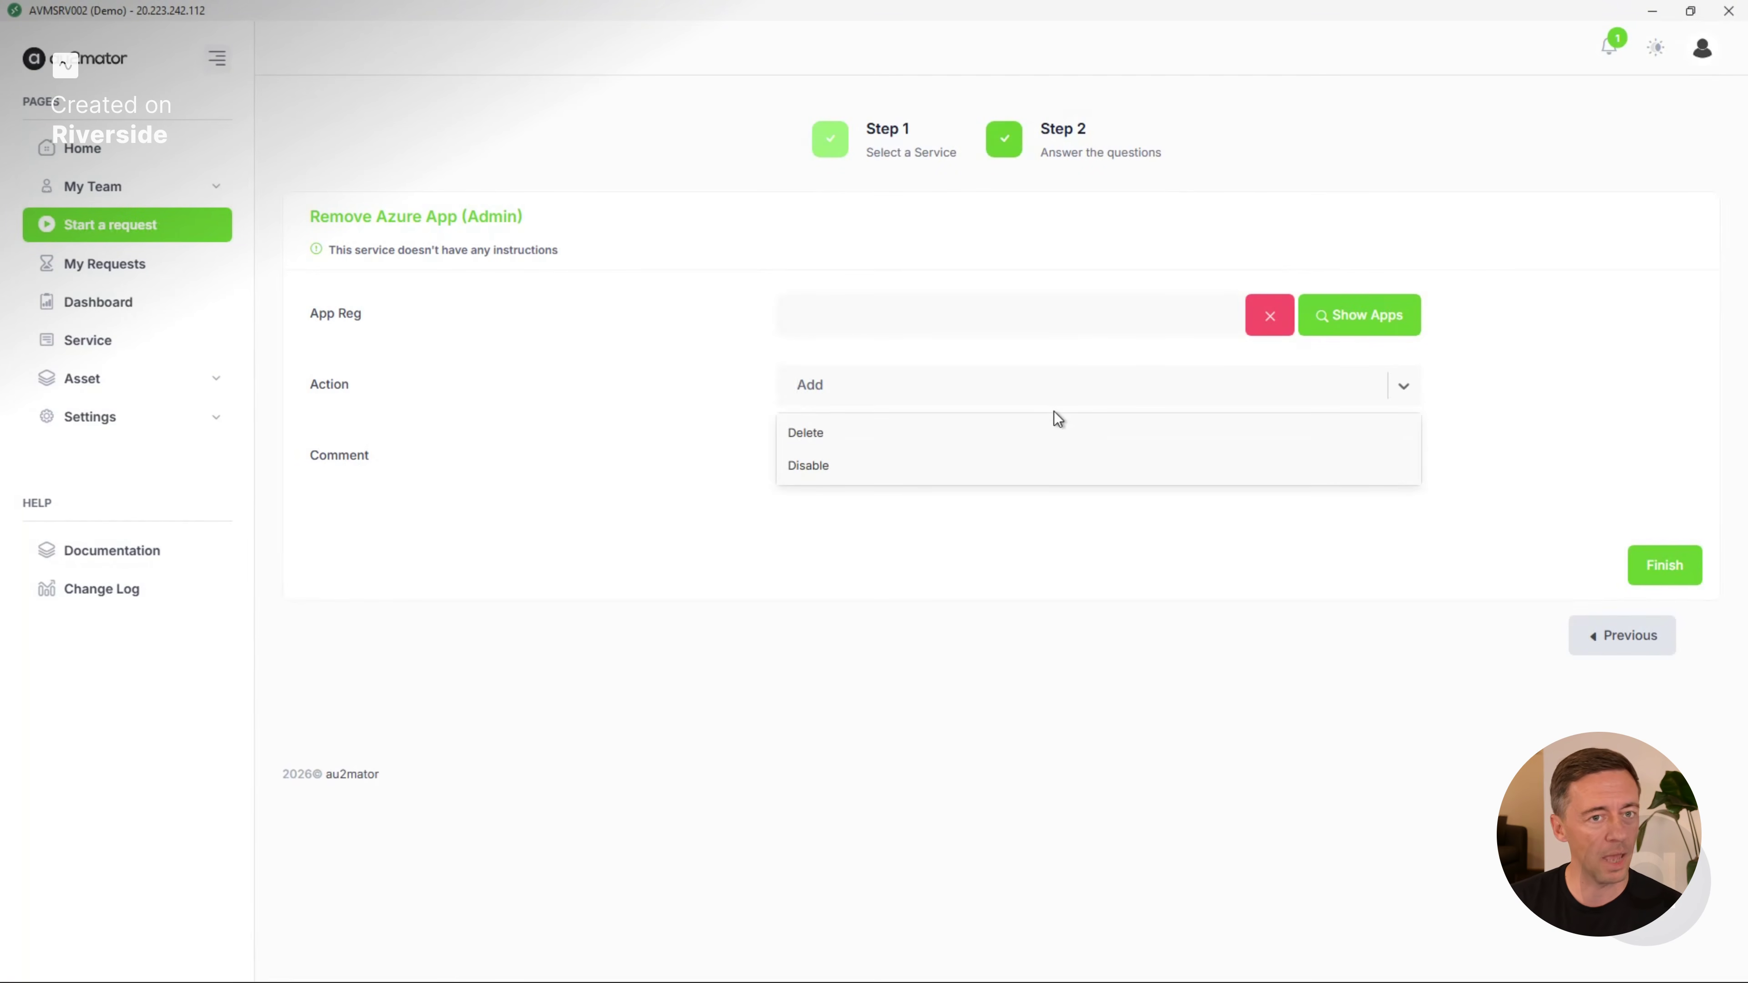
pyautogui.click(1345, 336)
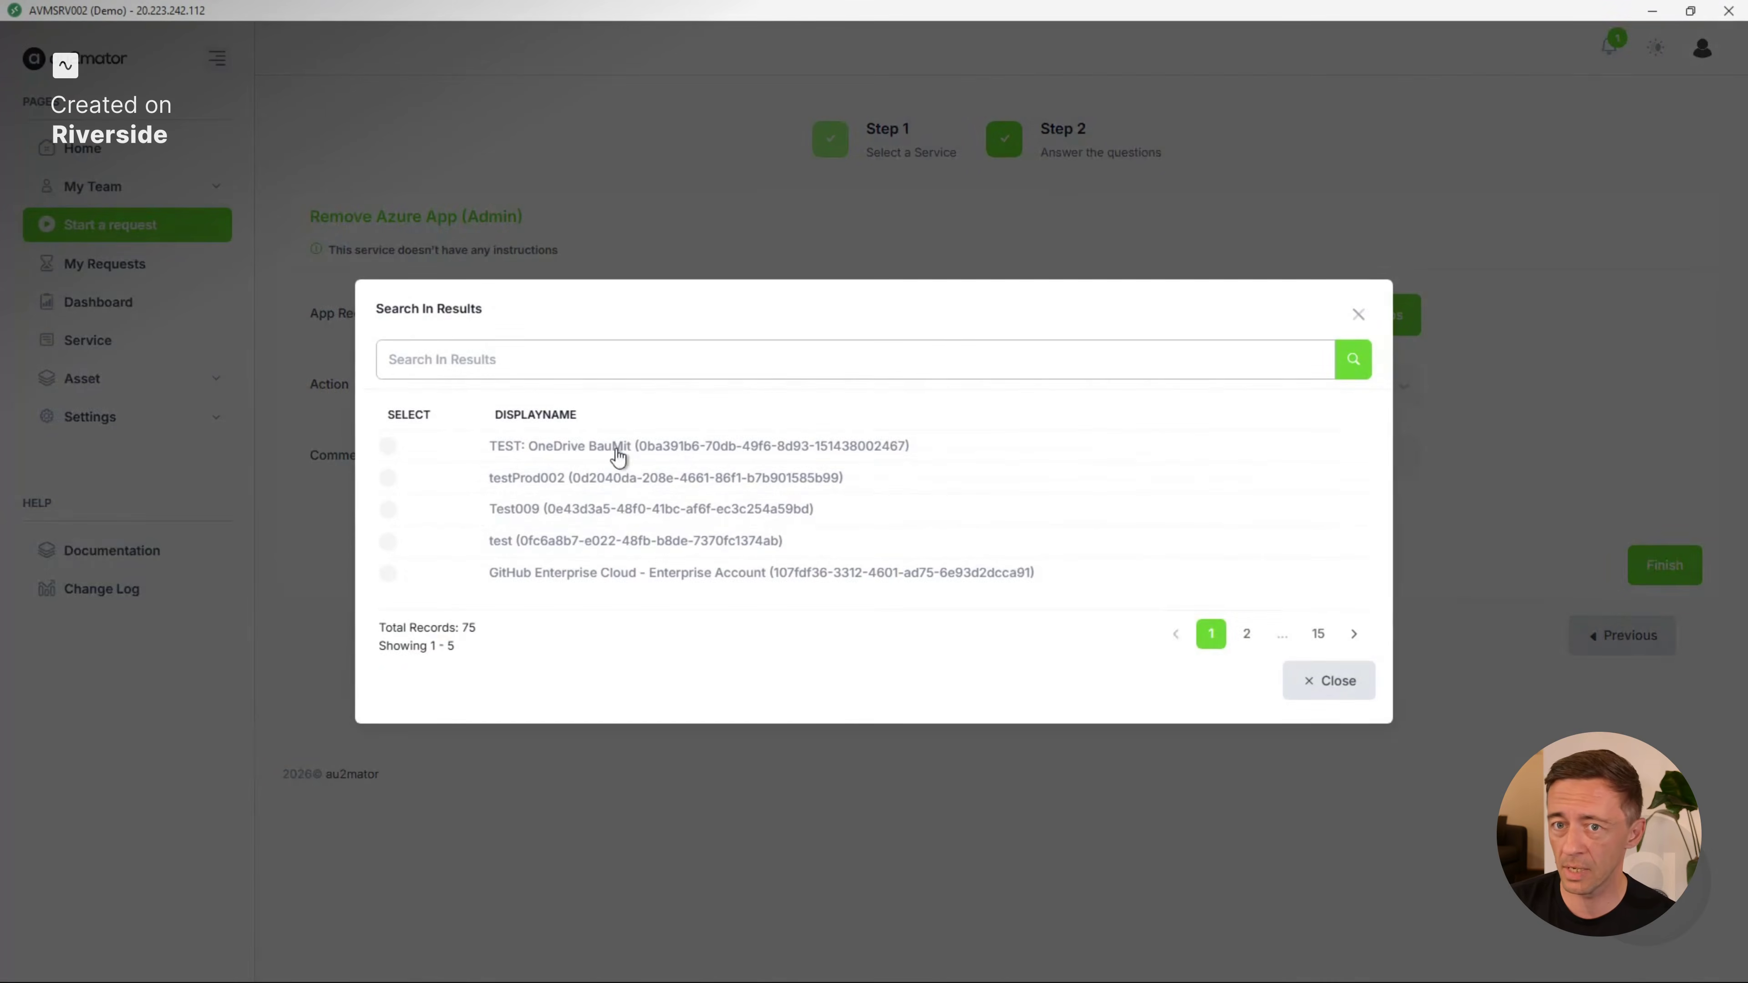
pyautogui.click(620, 473)
pyautogui.click(926, 400)
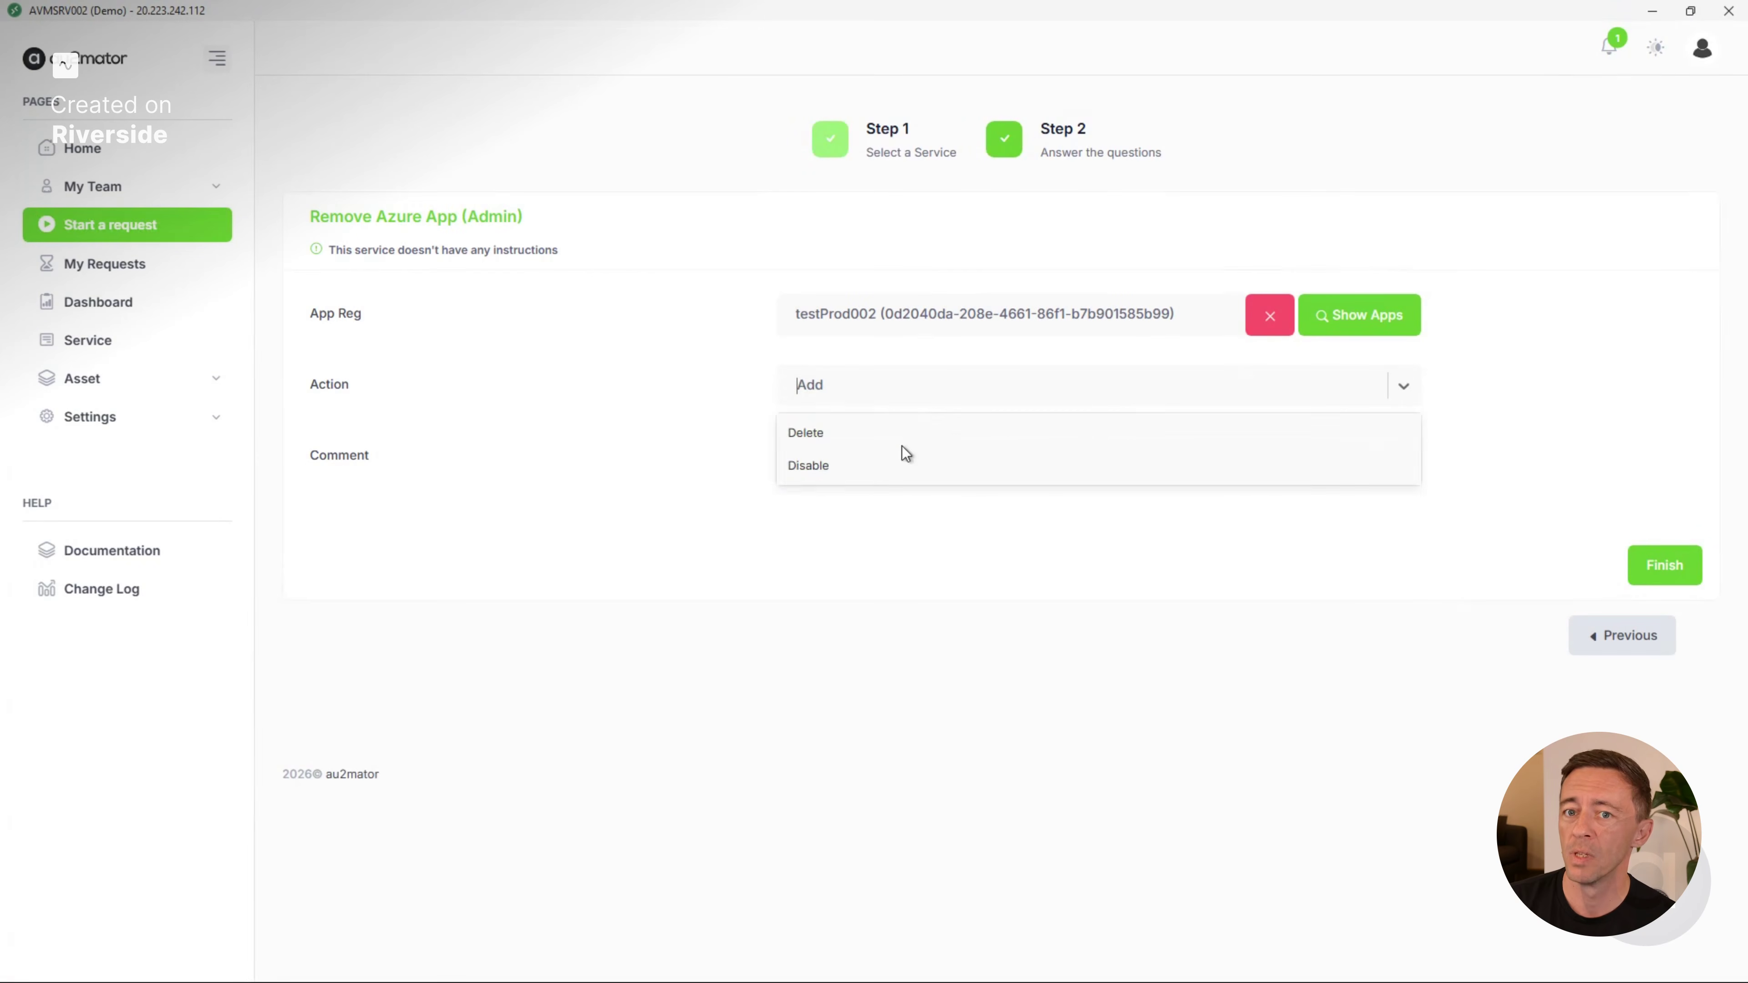
pyautogui.click(903, 469)
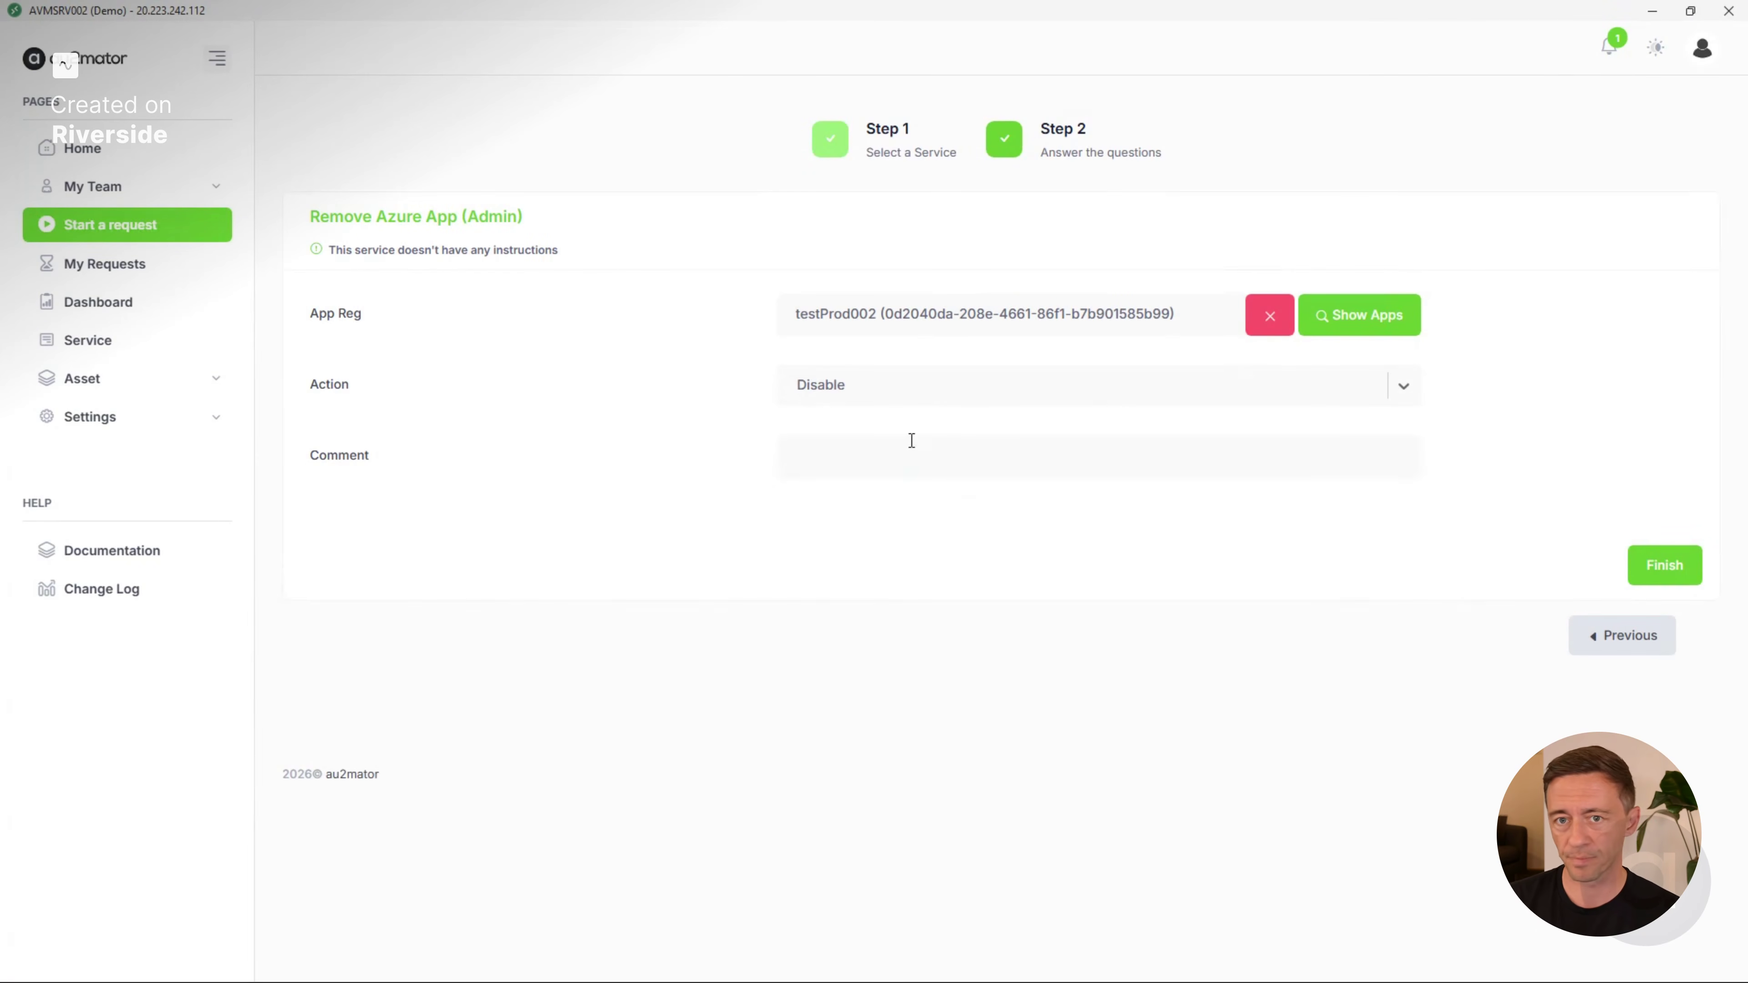
# Return from the Remove Azure App (Admin) request to the service list and switch to the app owner's portal session.
pyautogui.click(1625, 644)
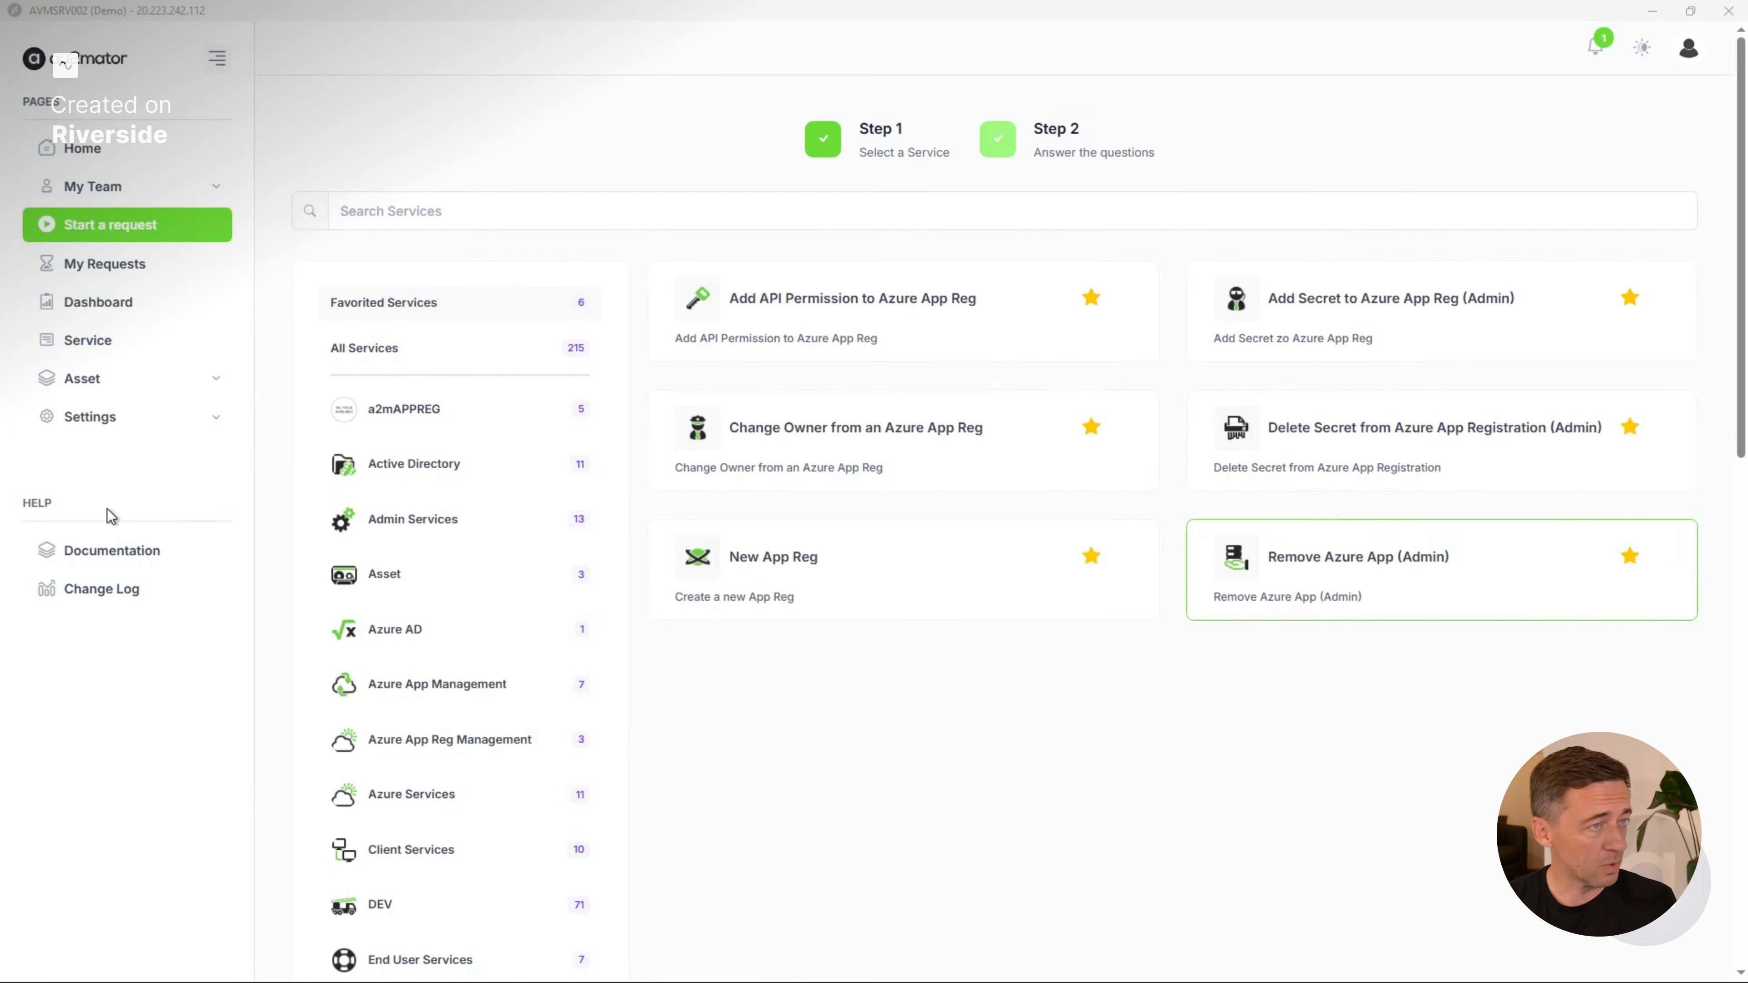
pyautogui.hotkey('alt', 'Tab')
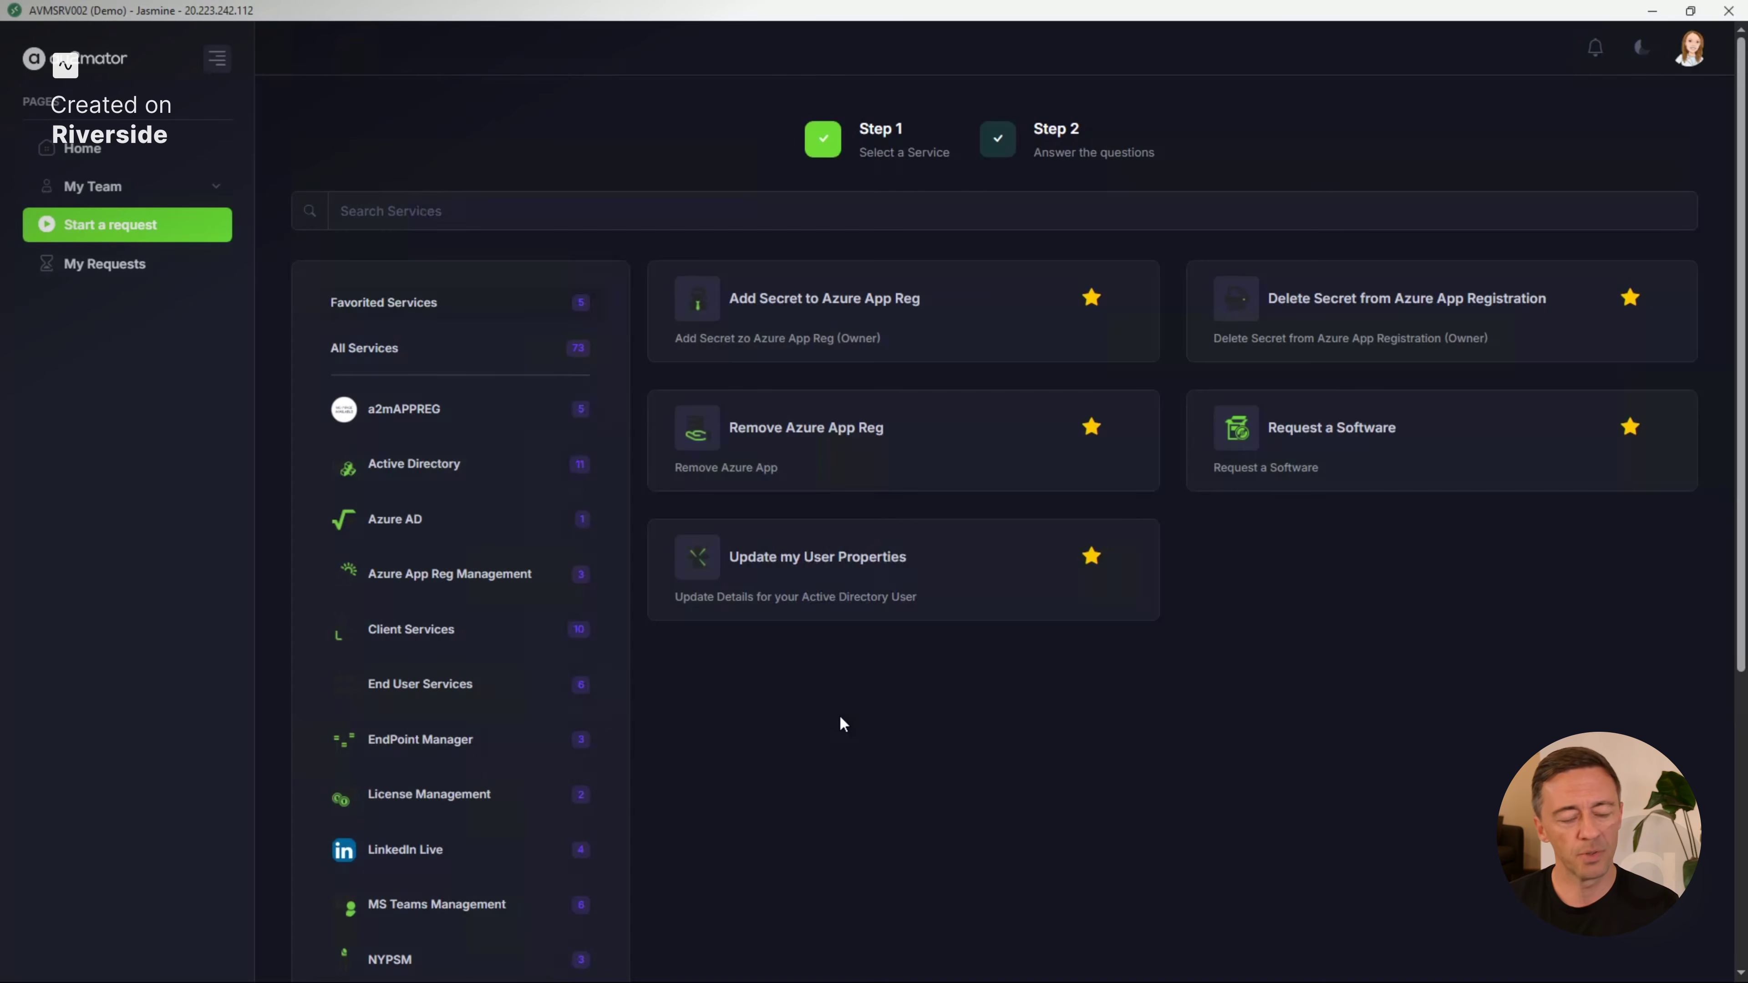
# Start an Add Secret to Azure App Reg request for Test App003 with a 6 Months timespan, and return to the service list without submitting.
pyautogui.click(923, 320)
pyautogui.click(1372, 317)
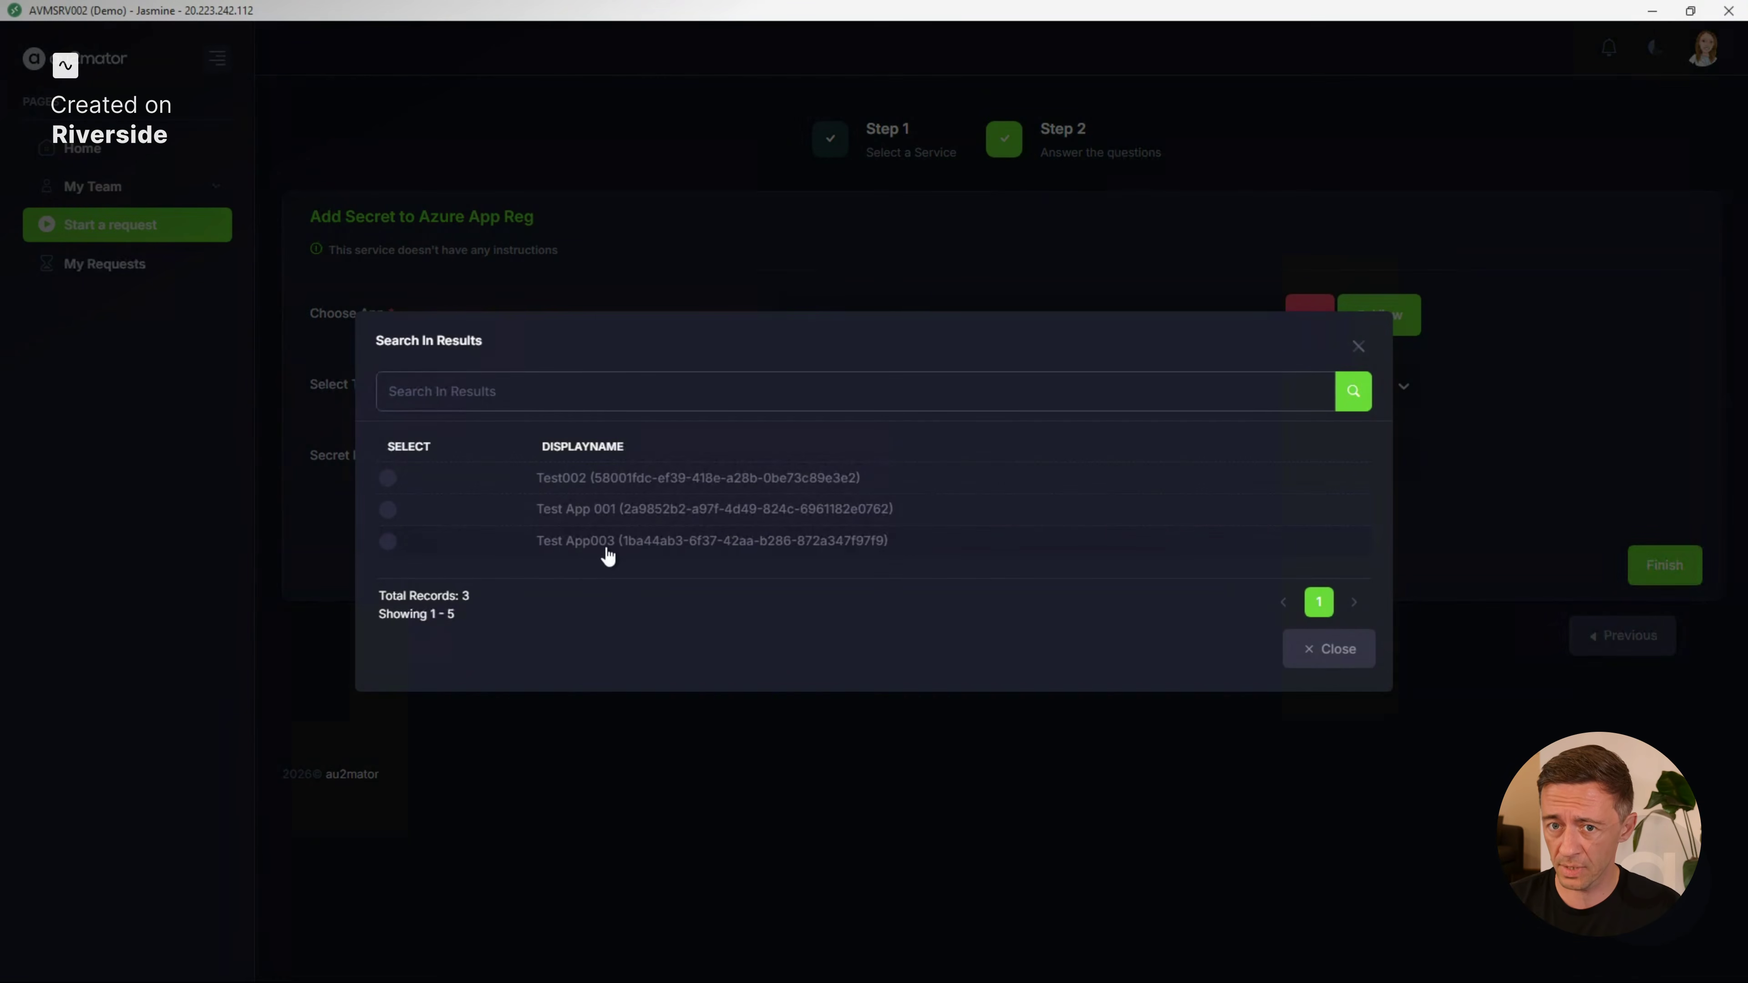
pyautogui.click(583, 549)
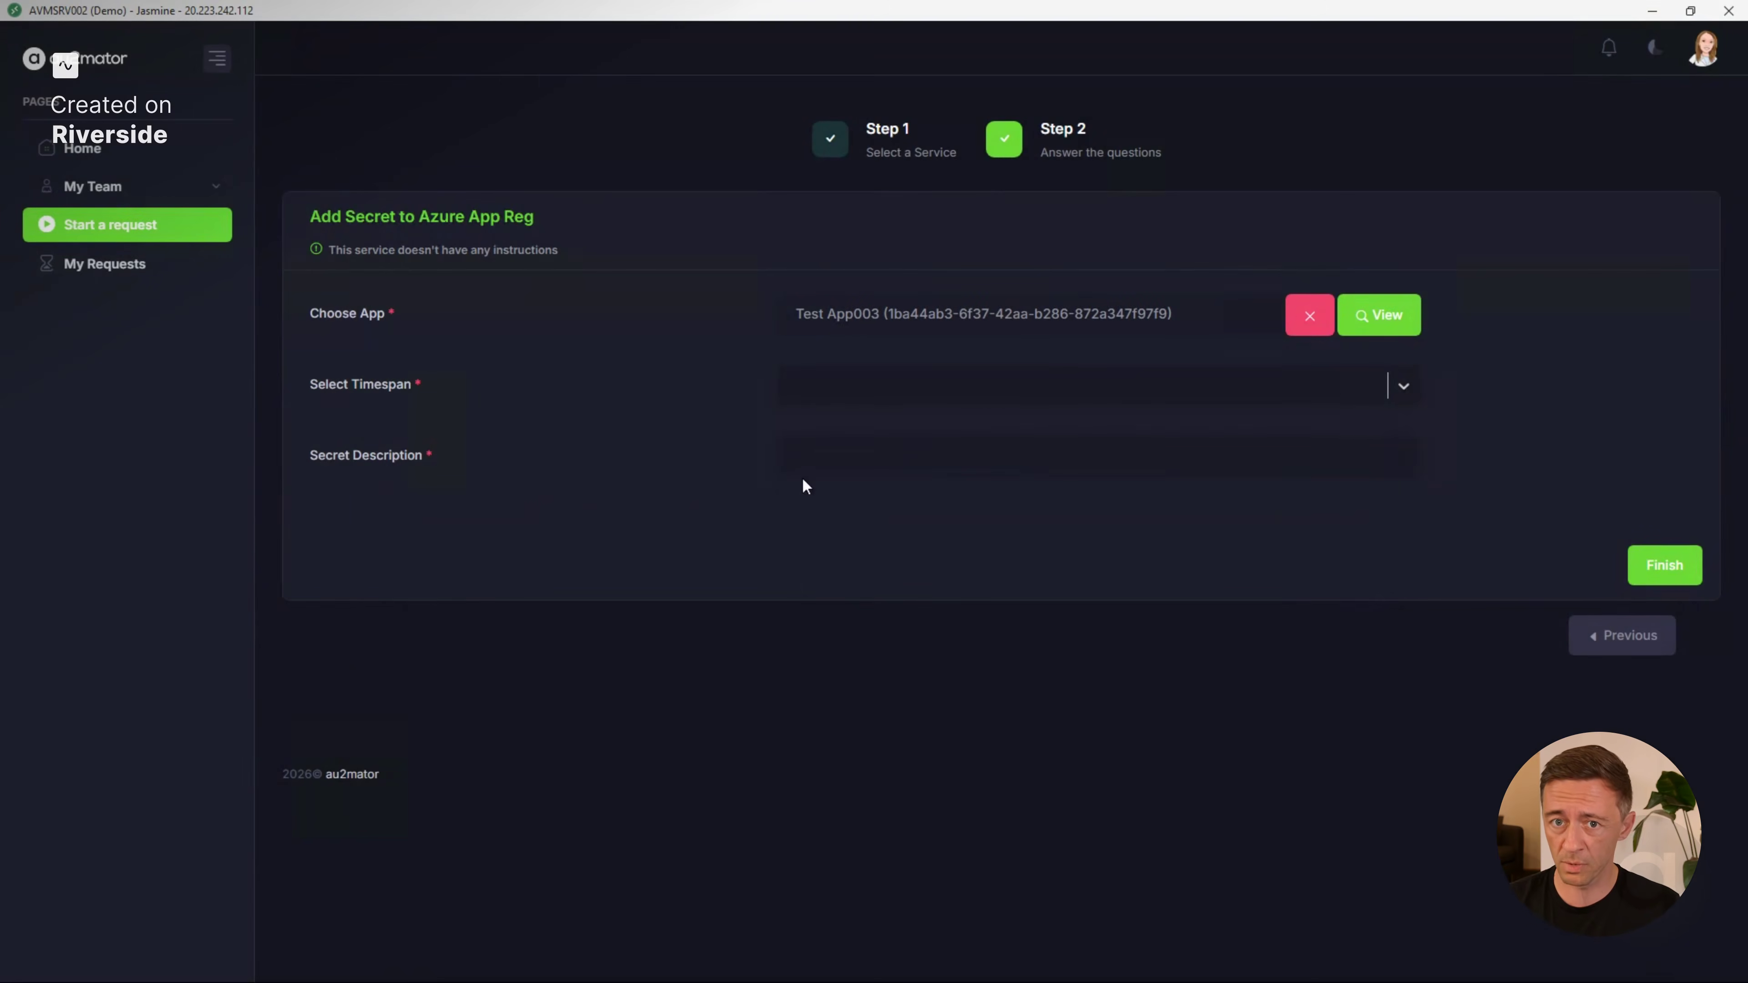
pyautogui.click(983, 392)
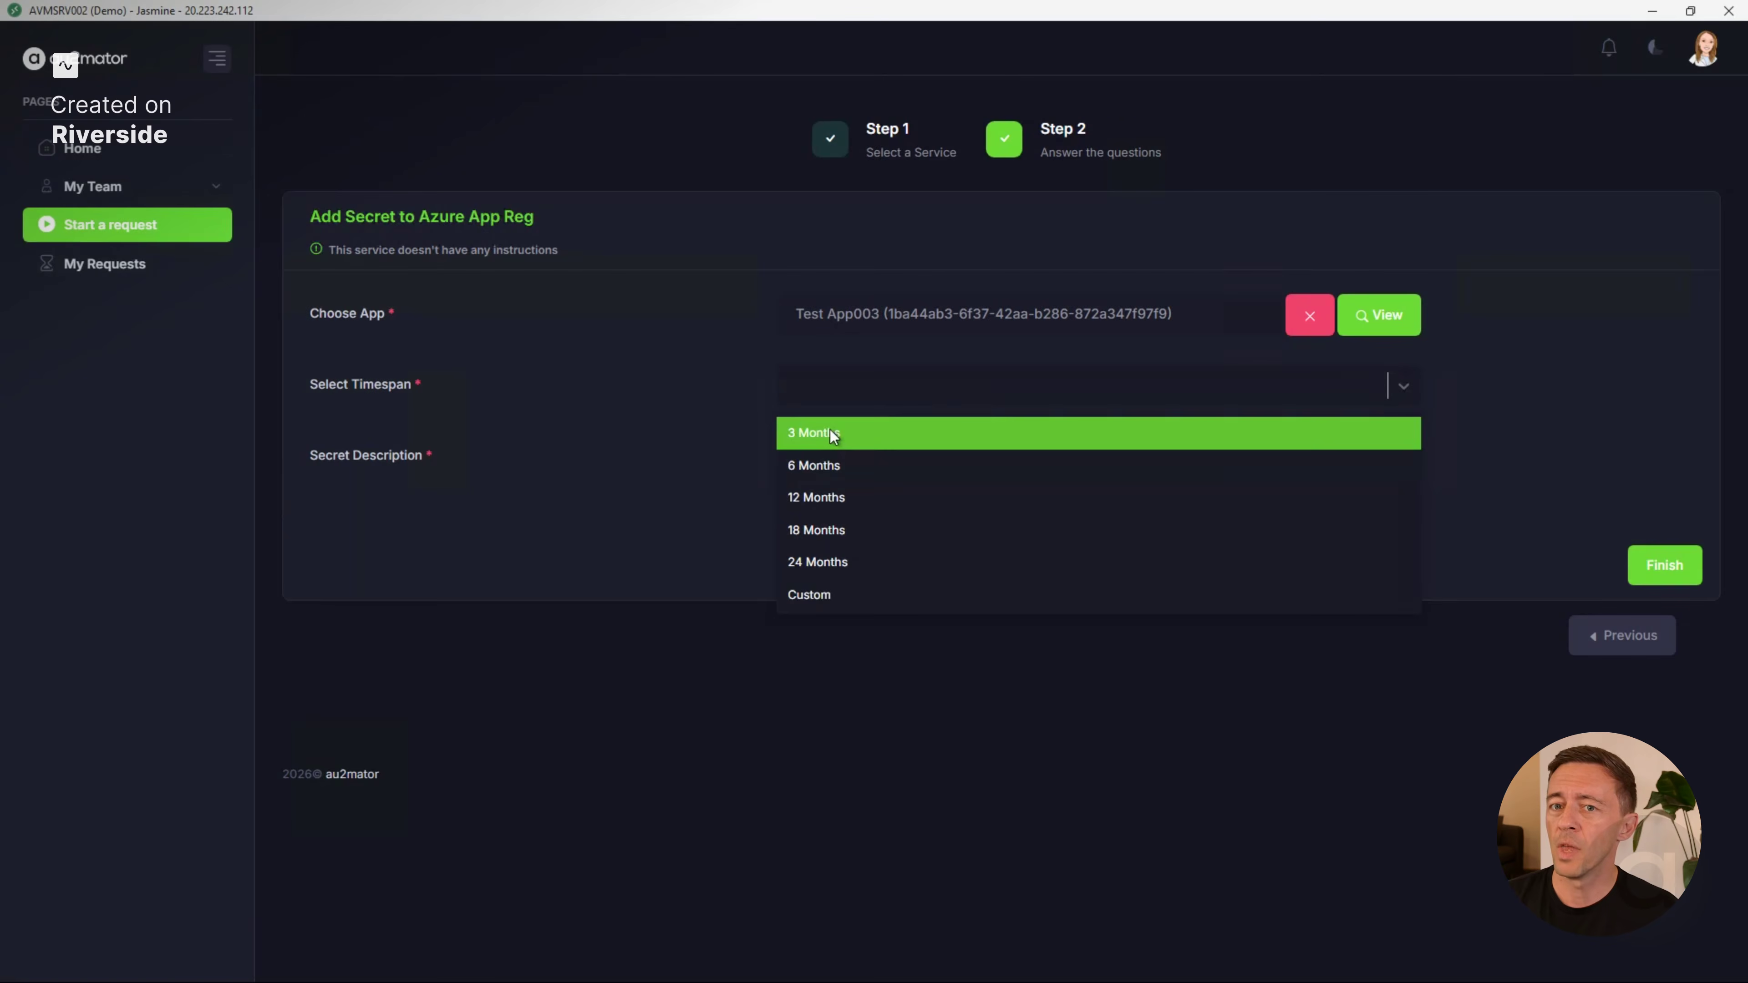
pyautogui.click(852, 467)
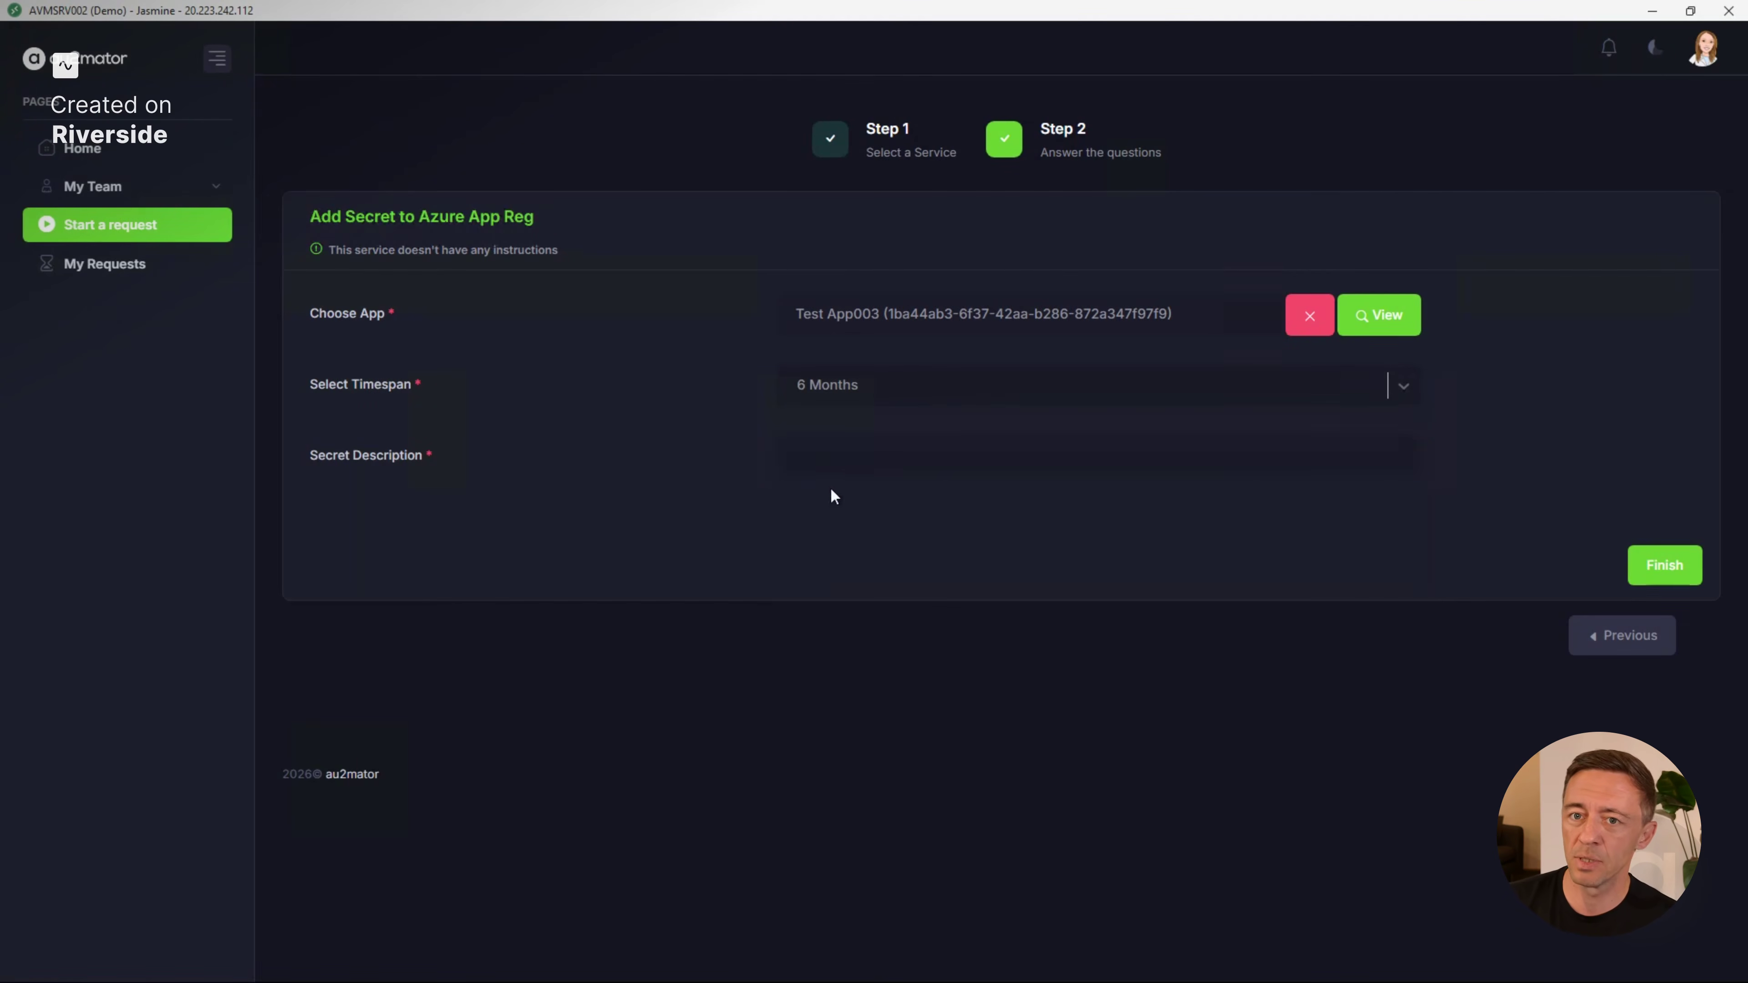
pyautogui.click(896, 455)
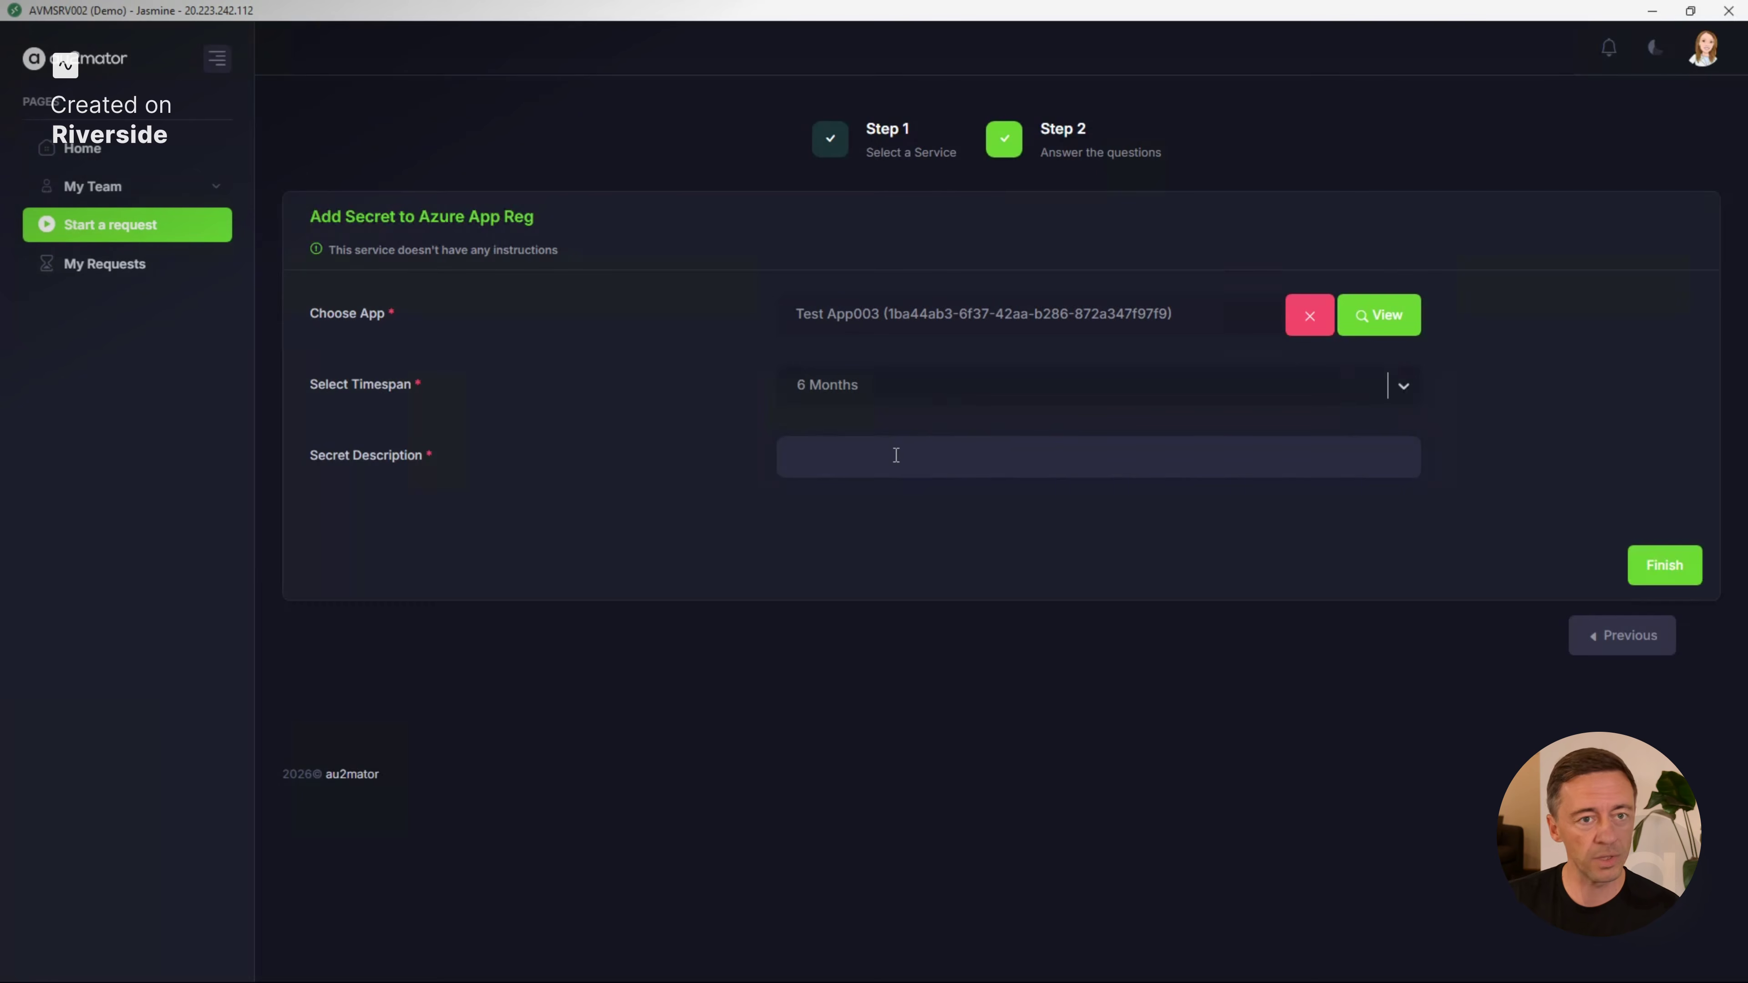
pyautogui.click(1635, 639)
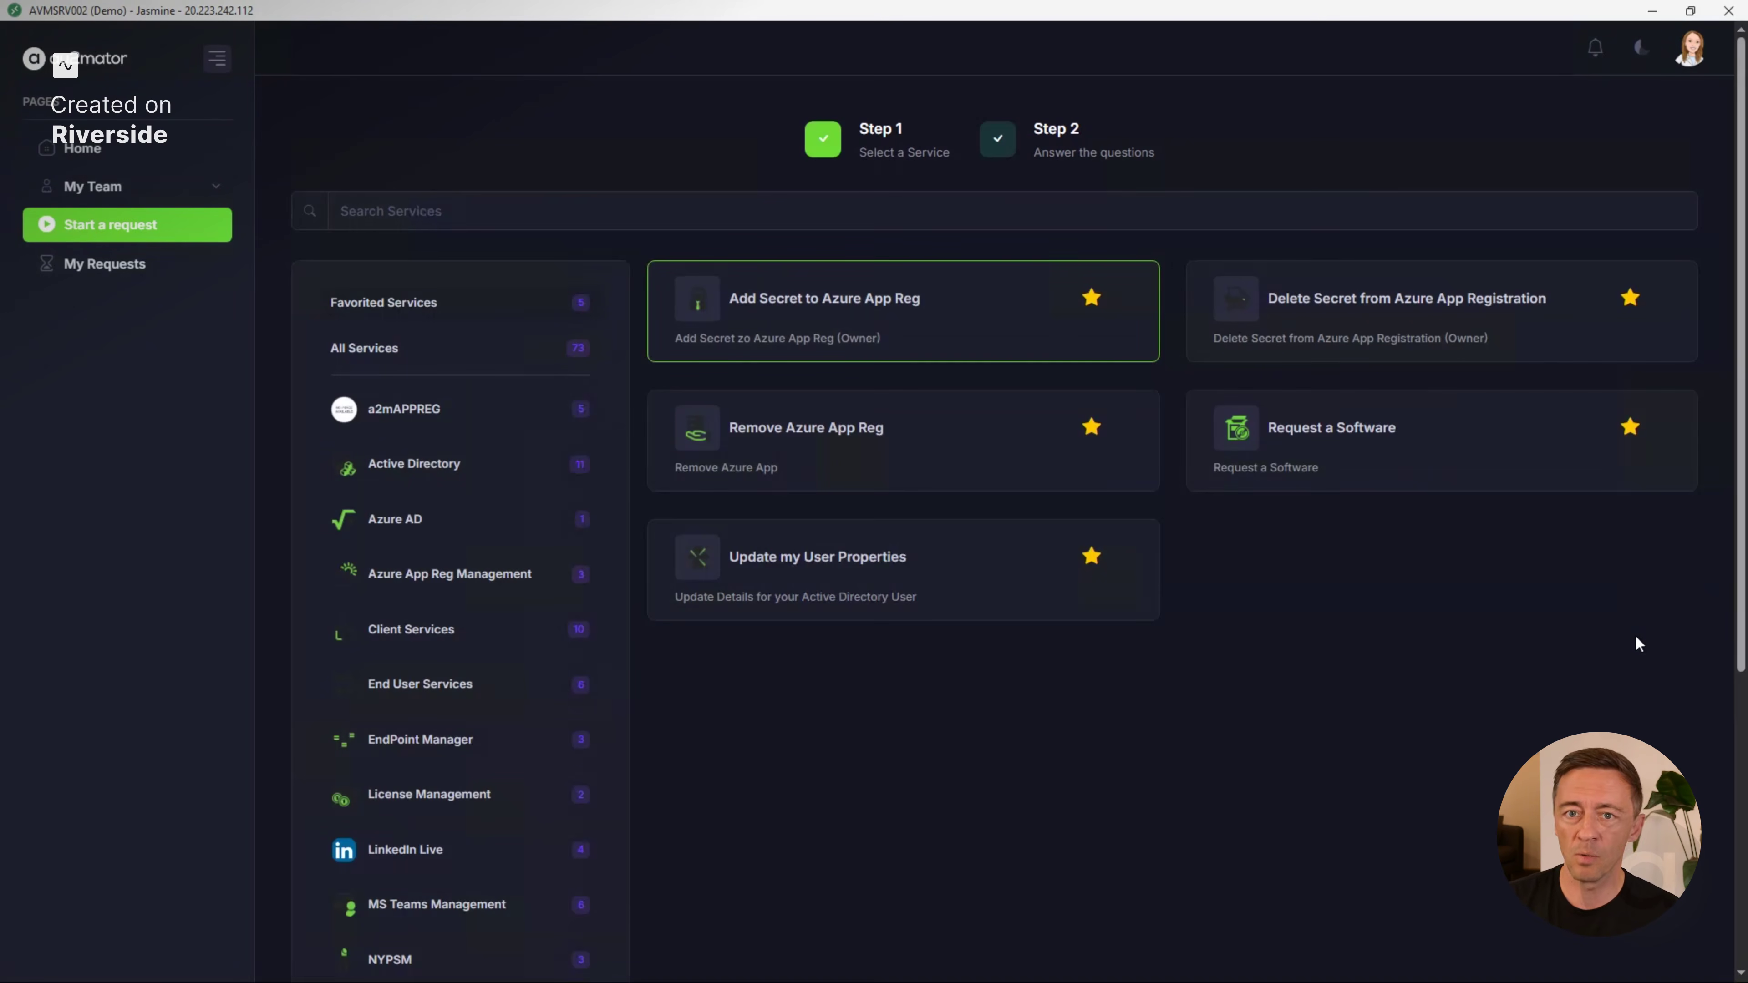